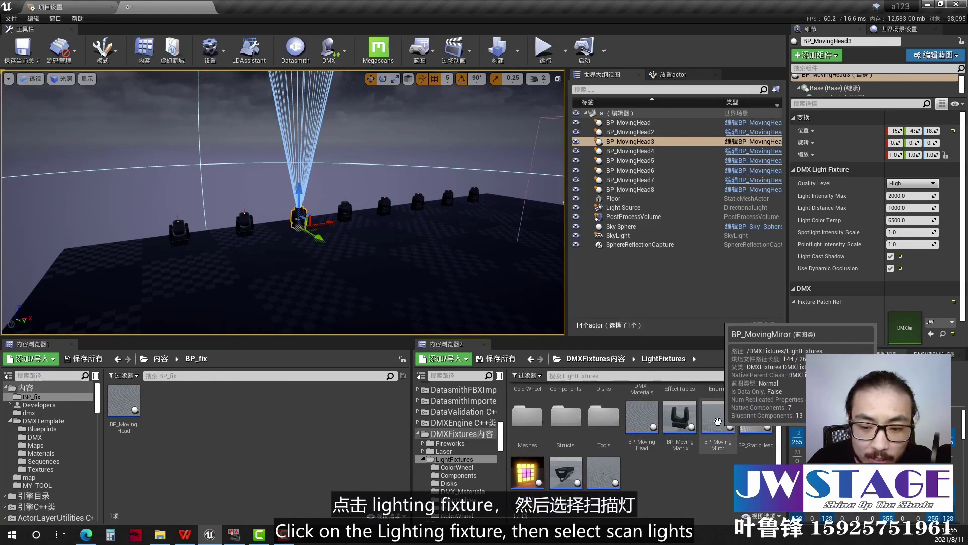
Copy the BP_MovingMiror blueprint from LightFixtures into the BP_fix folder and place the saved copy in the scene above the moving heads
drag(717, 421, 188, 408)
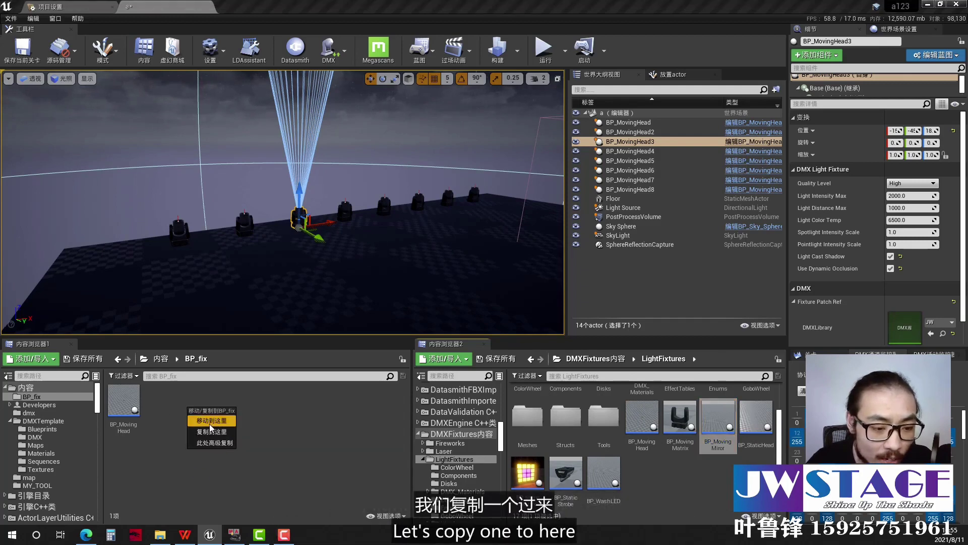
click(214, 432)
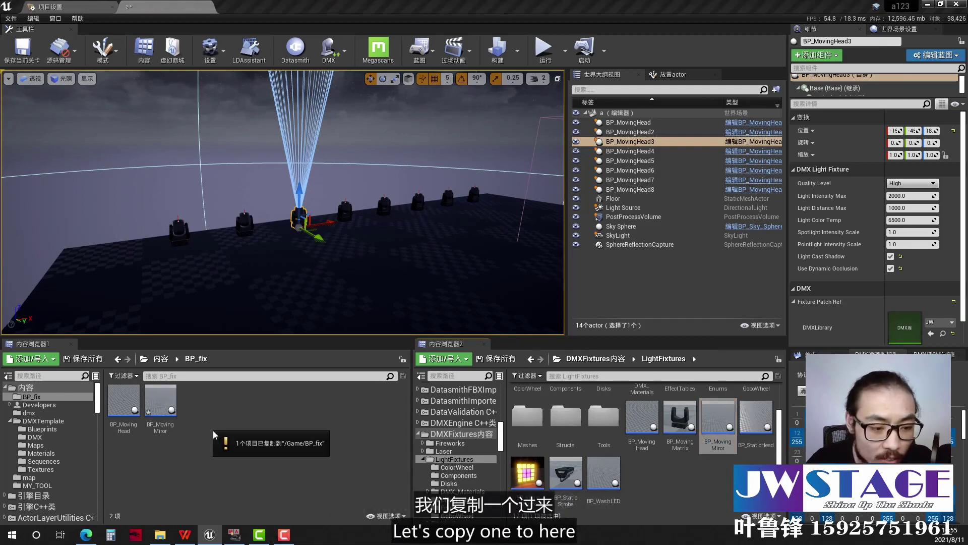
right_click(158, 402)
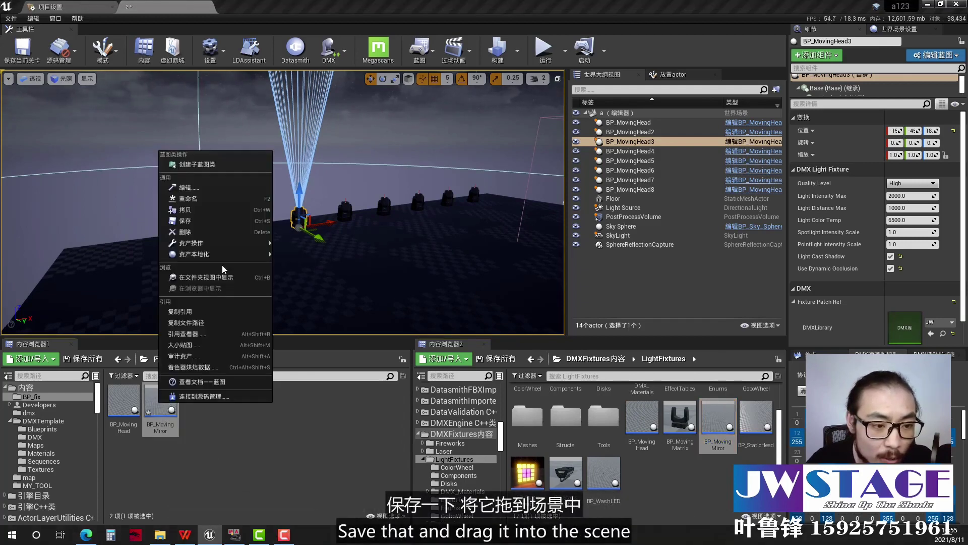
click(202, 219)
drag(160, 410, 356, 266)
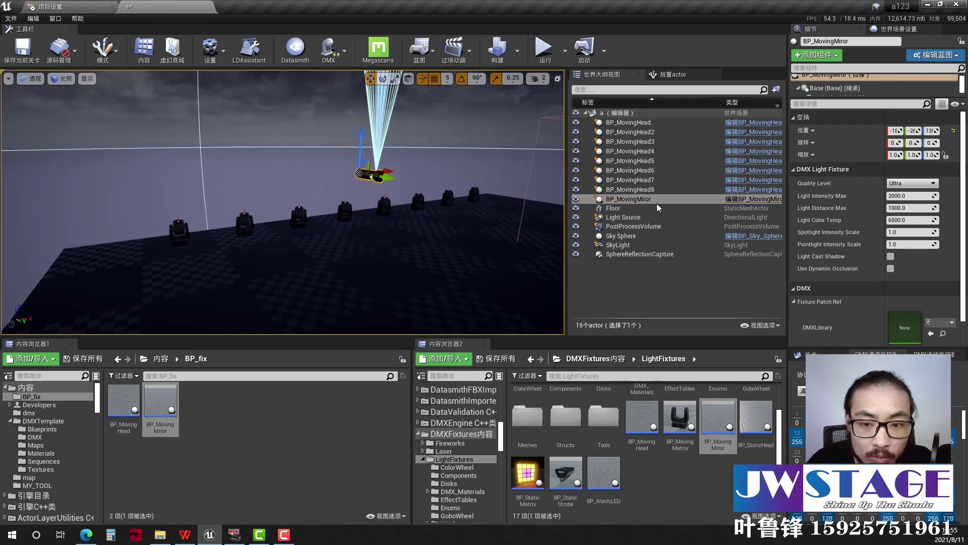
Set the intensity of the Light Source to 1 lux
click(623, 217)
click(905, 200)
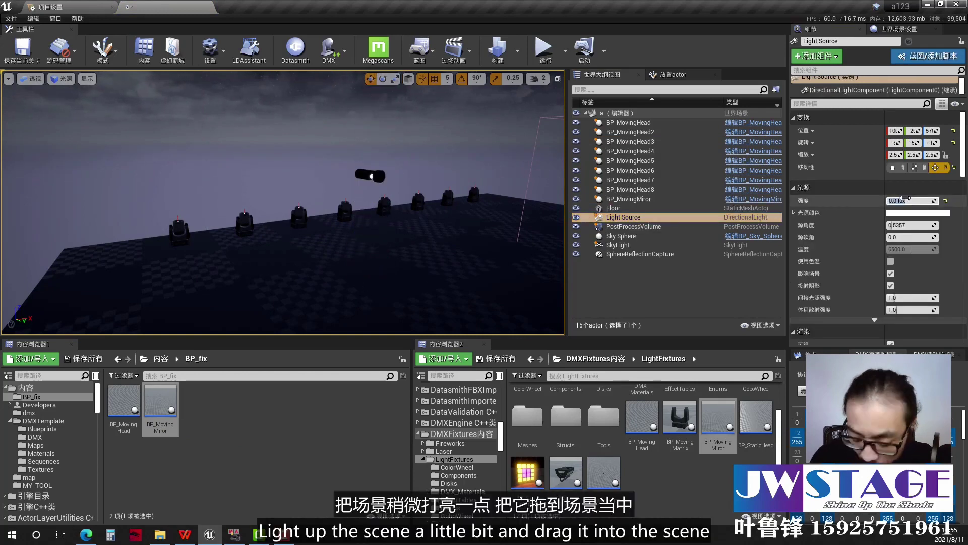
text(1)
key(Return)
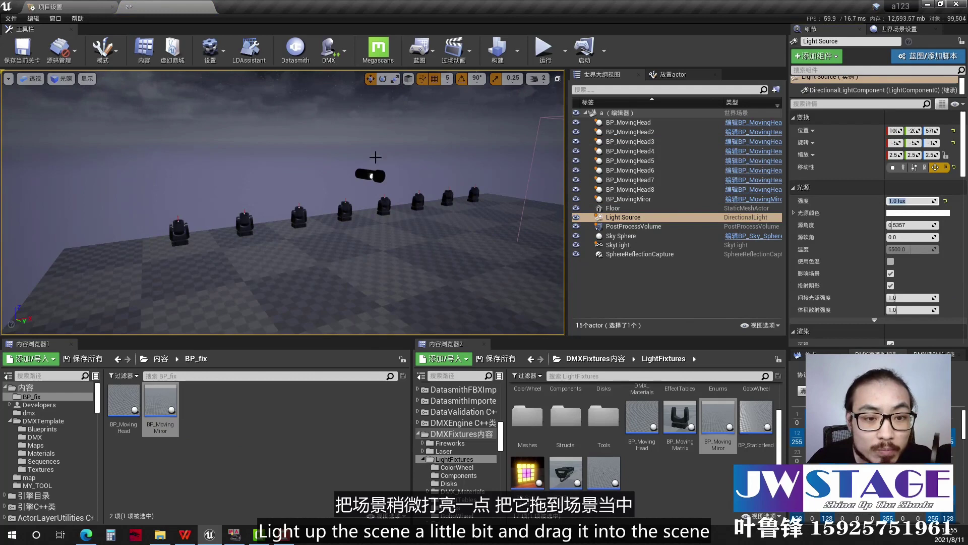
Raise the BP_MovingMiror fixture a little higher above the row of moving heads
click(369, 174)
drag(359, 145, 359, 133)
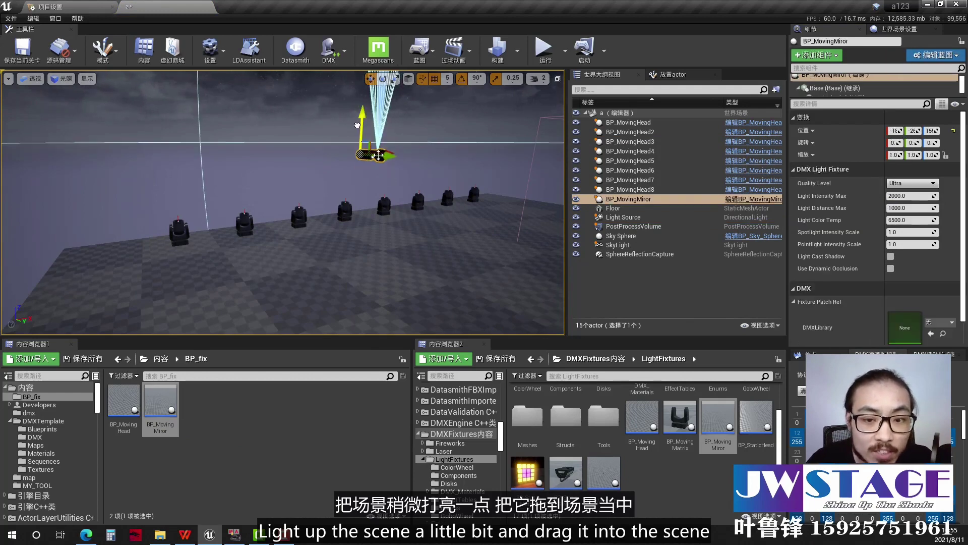
right_drag(359, 133, 359, 118)
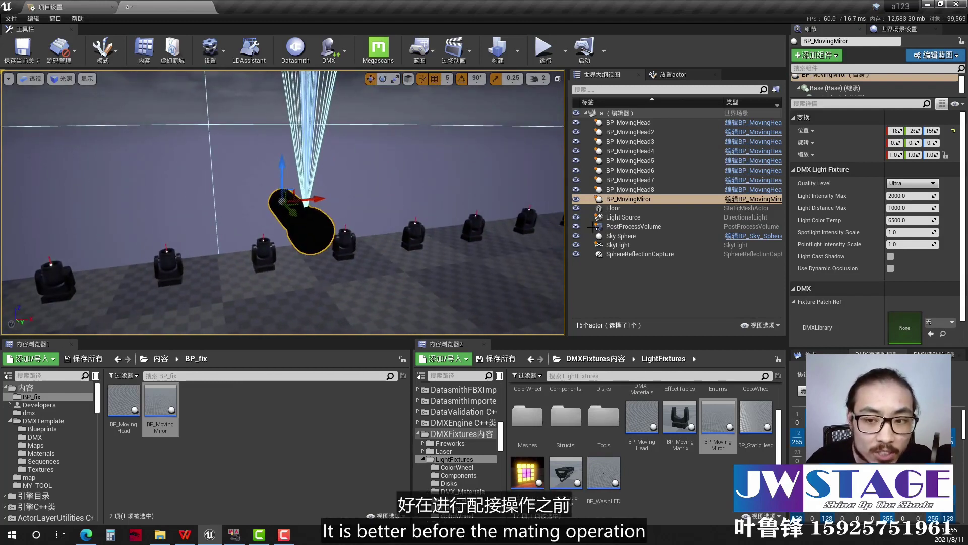
Open the BP_MovingMiror blueprint from BP_fix and review the DMX channel settings of its pan, color wheel, gobo, dimmer, strobe and zoom components
click(745, 201)
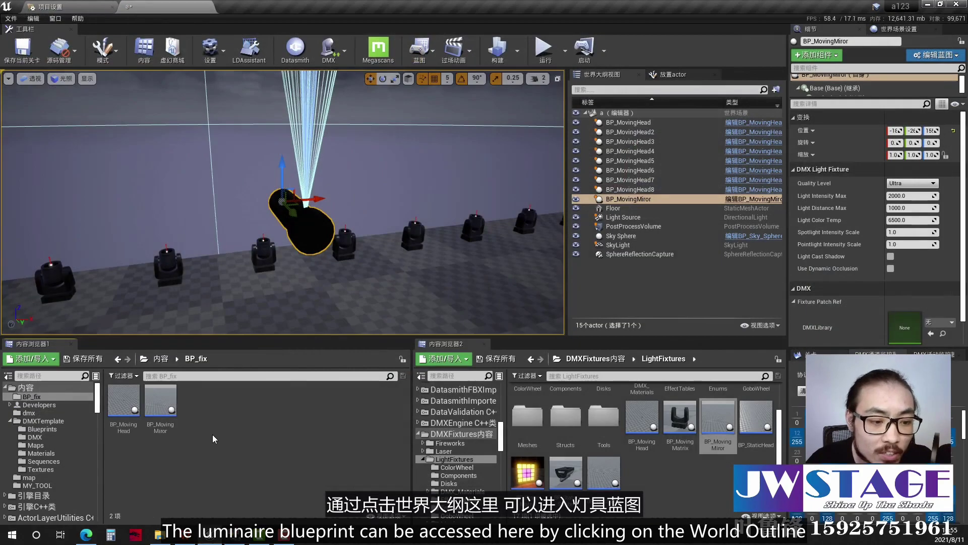
click(167, 426)
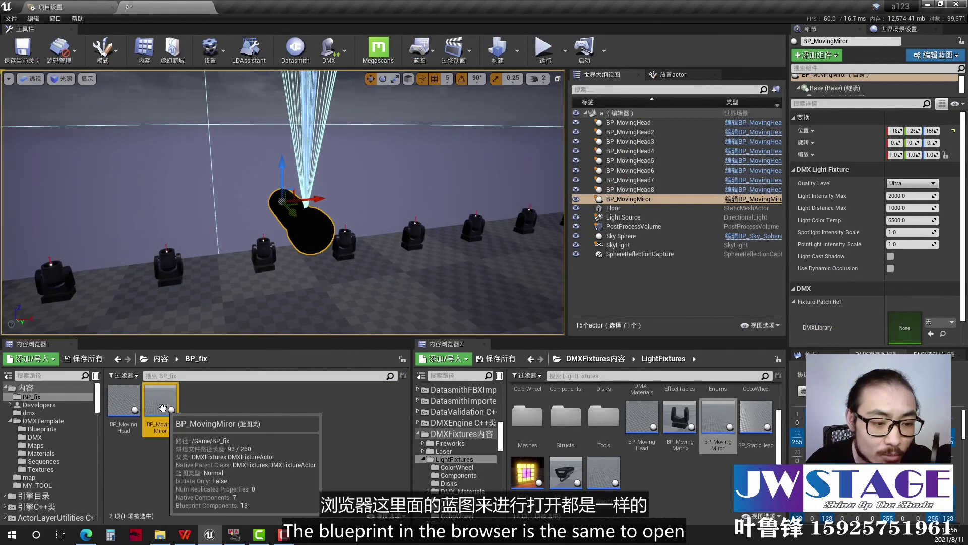
double_click(162, 408)
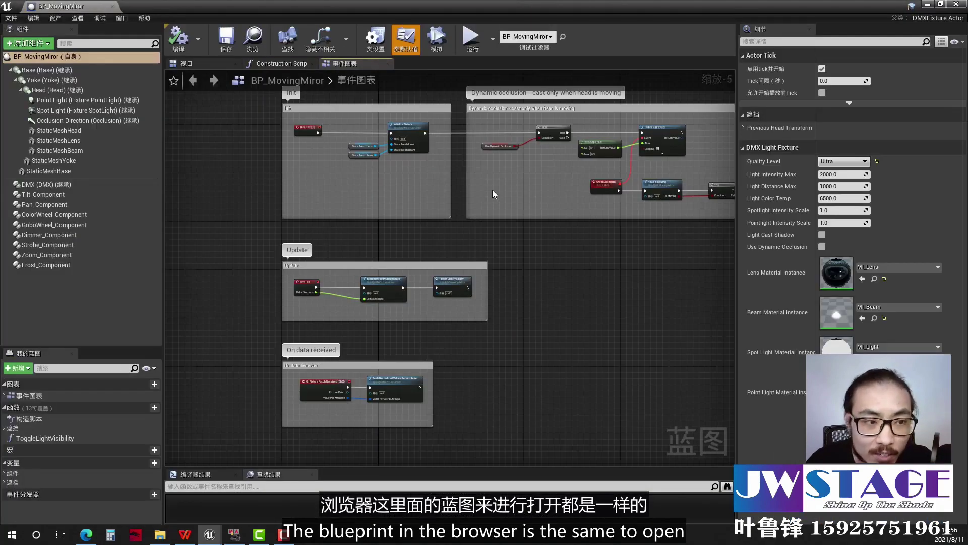
click(54, 195)
click(61, 205)
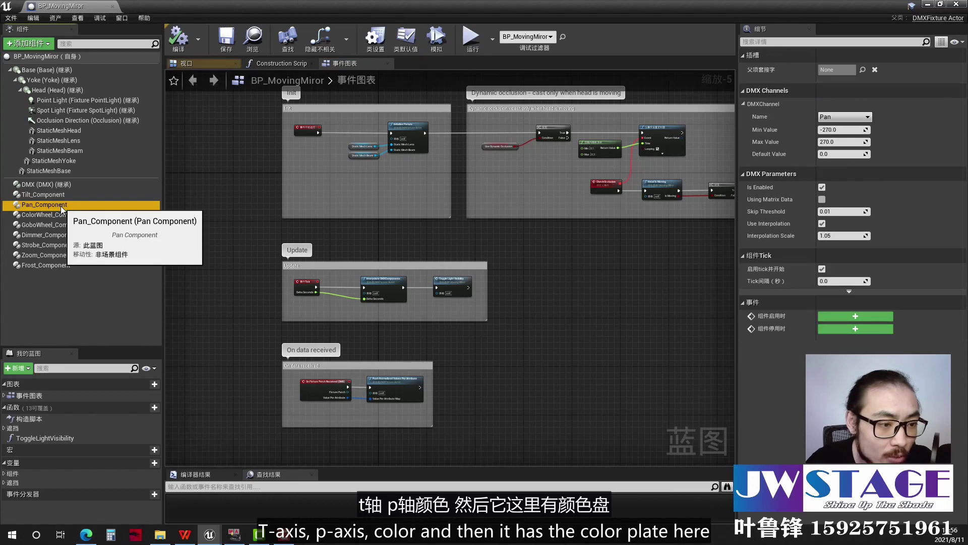
click(61, 216)
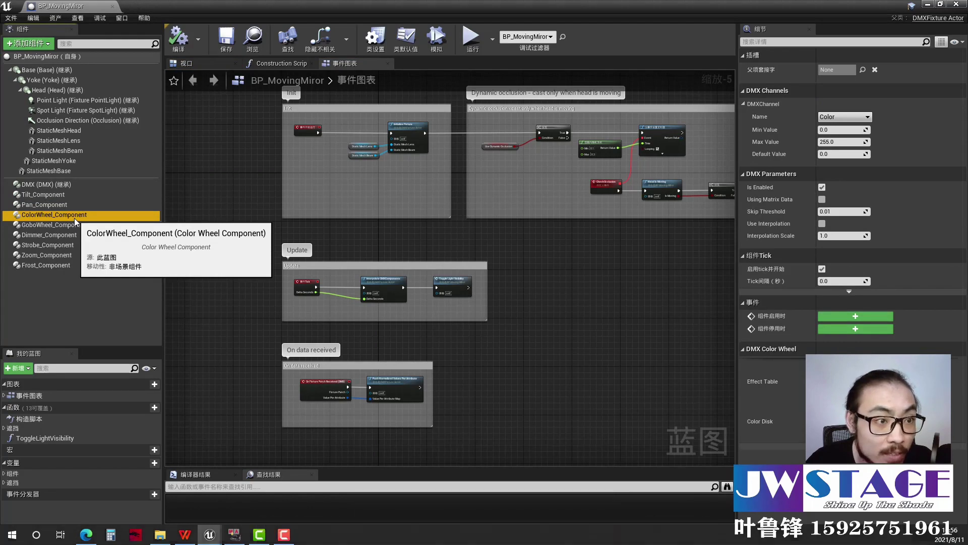
click(71, 225)
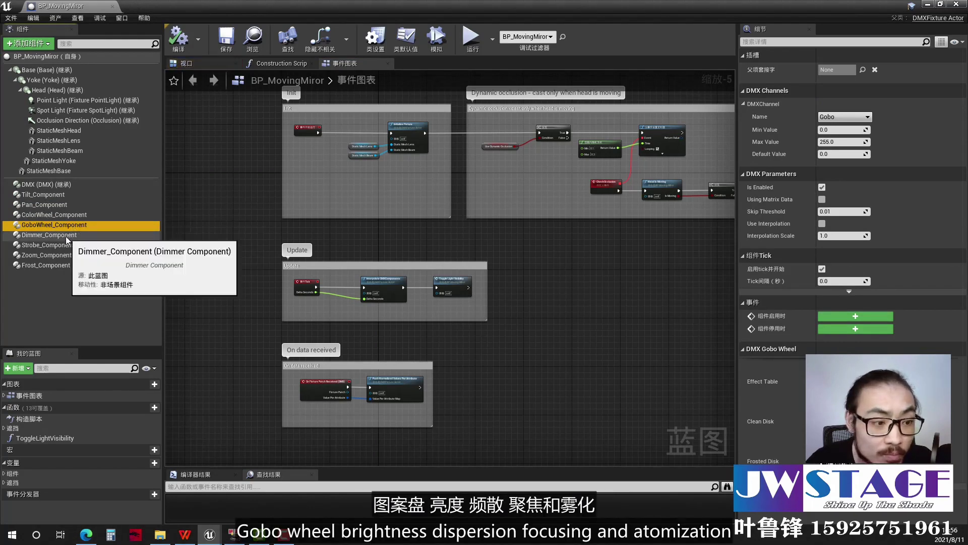
click(65, 236)
click(62, 246)
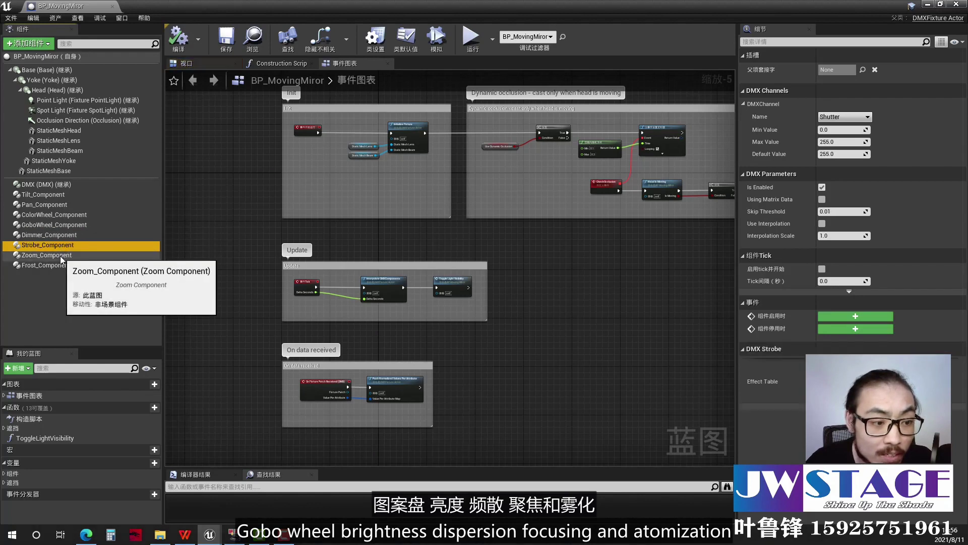
click(59, 256)
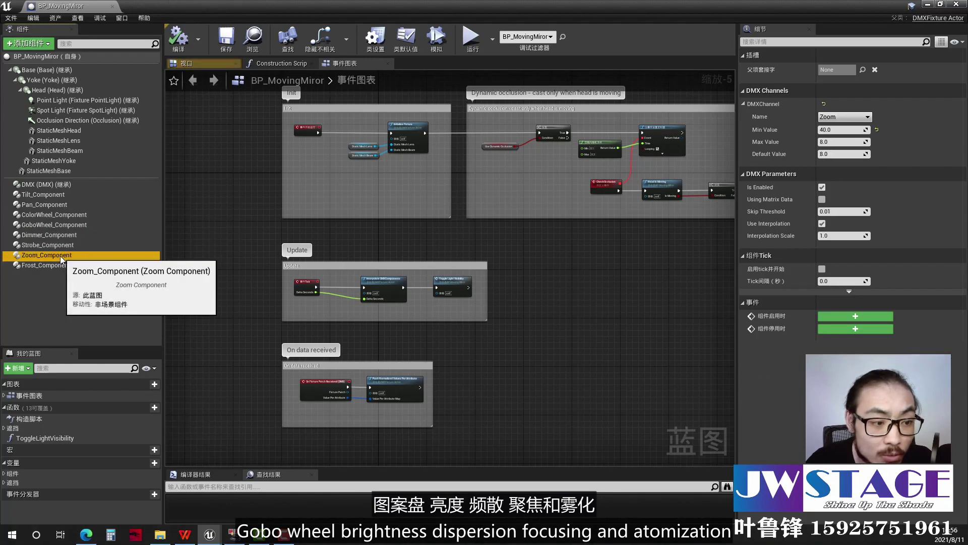
click(113, 6)
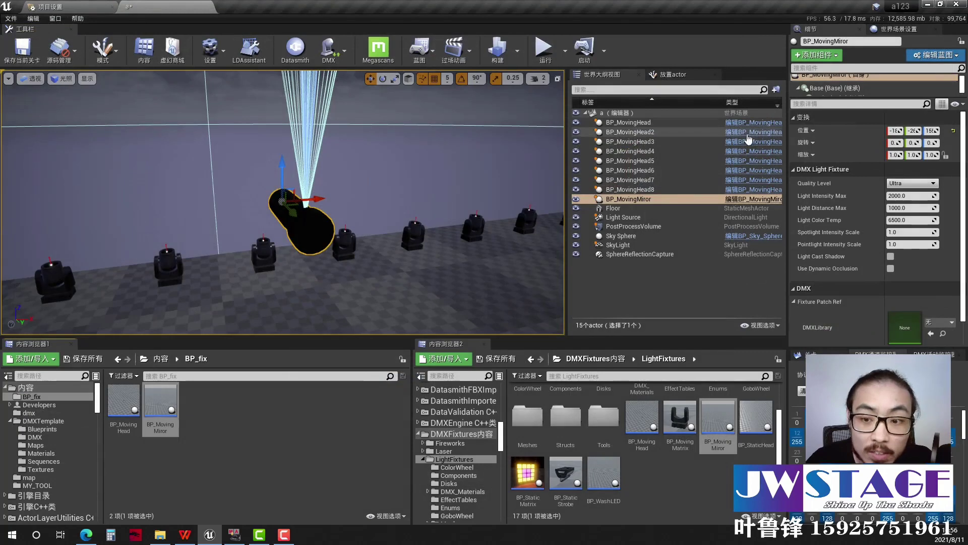
Reopen the placed BP_MovingMiror's blueprint, check its components from tilt and pan through strobe, zoom and frost, and close it
click(754, 199)
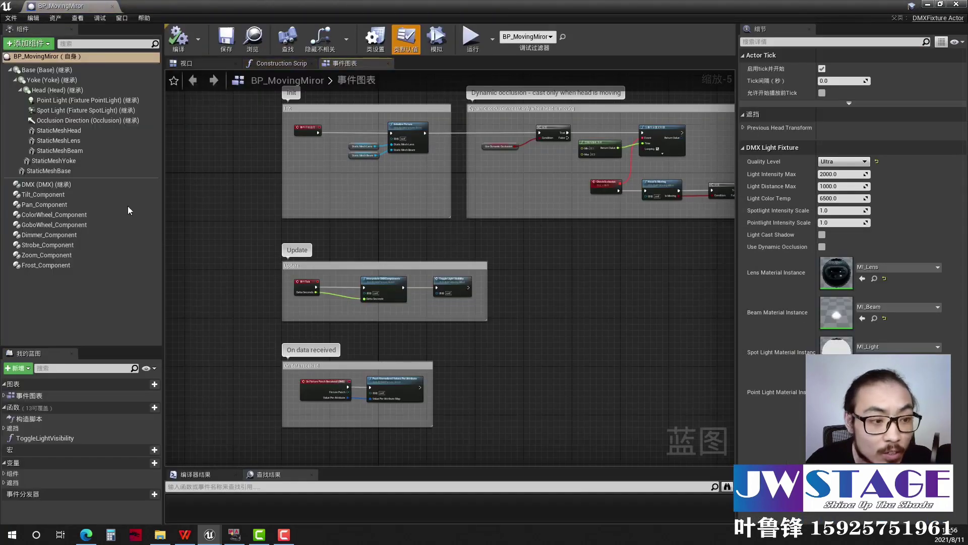
click(59, 194)
click(56, 214)
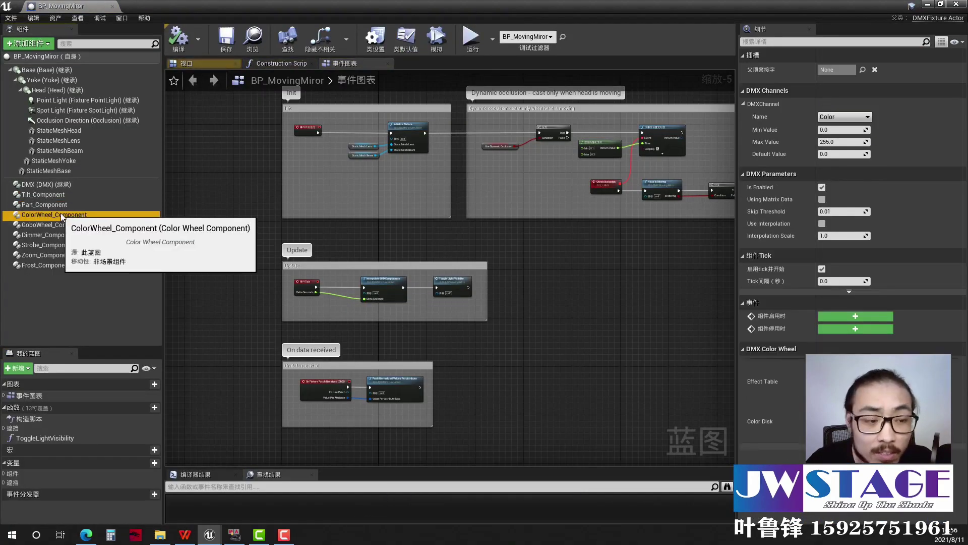
click(64, 224)
click(64, 234)
click(62, 245)
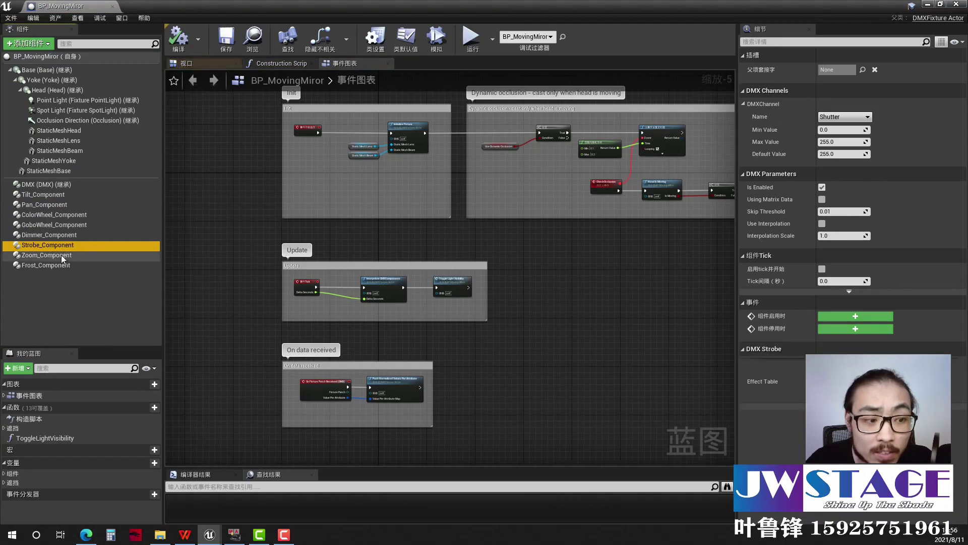
click(49, 214)
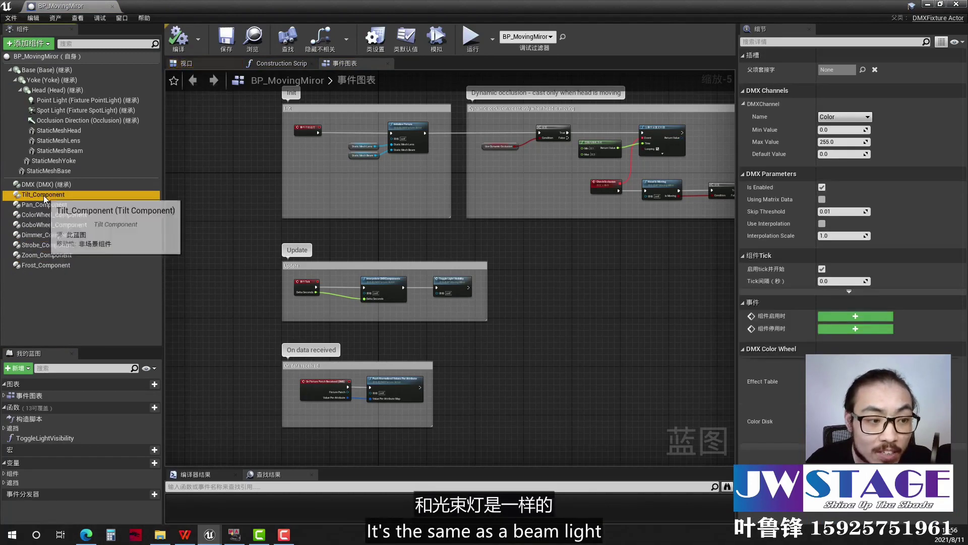
click(57, 244)
click(57, 254)
click(56, 265)
click(51, 205)
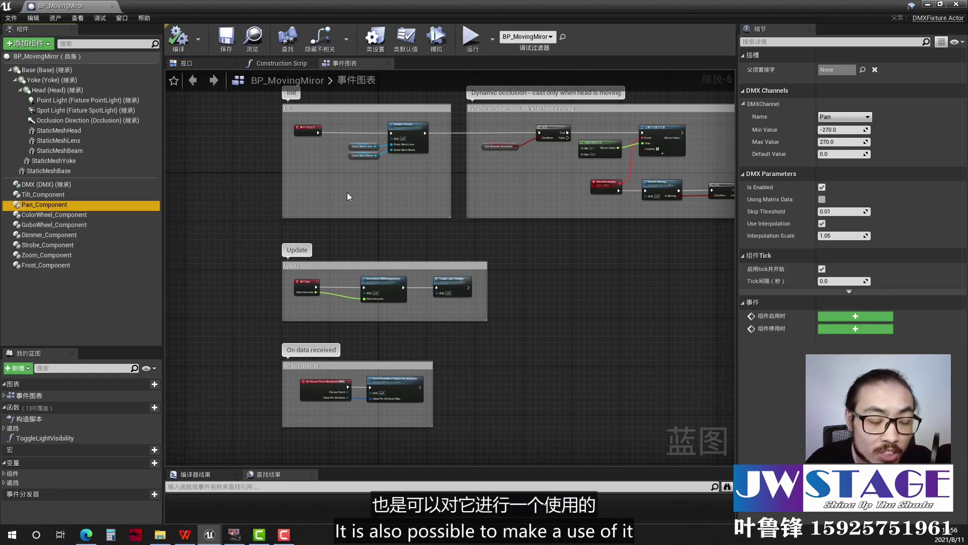
click(112, 6)
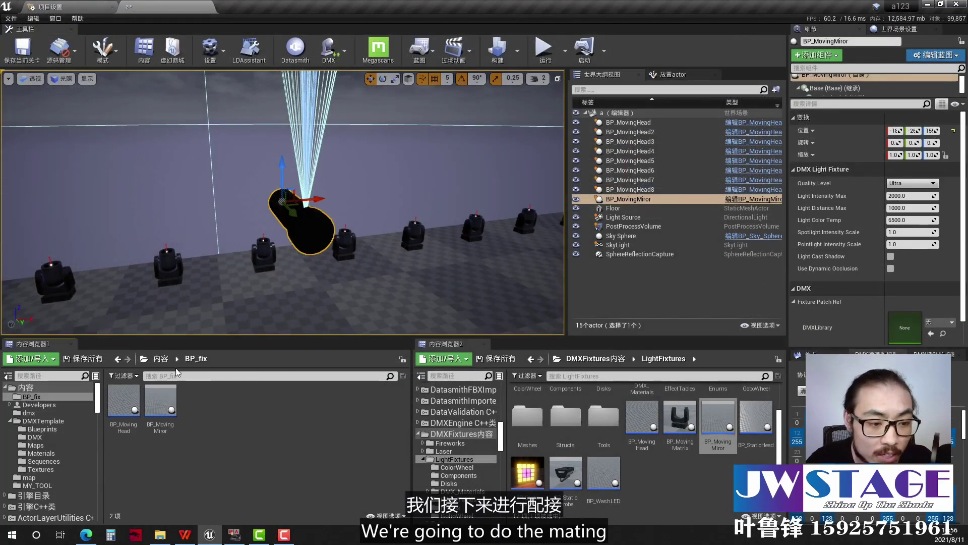
Open the JW DMX library from the dmx folder and show its fixture types
click(161, 358)
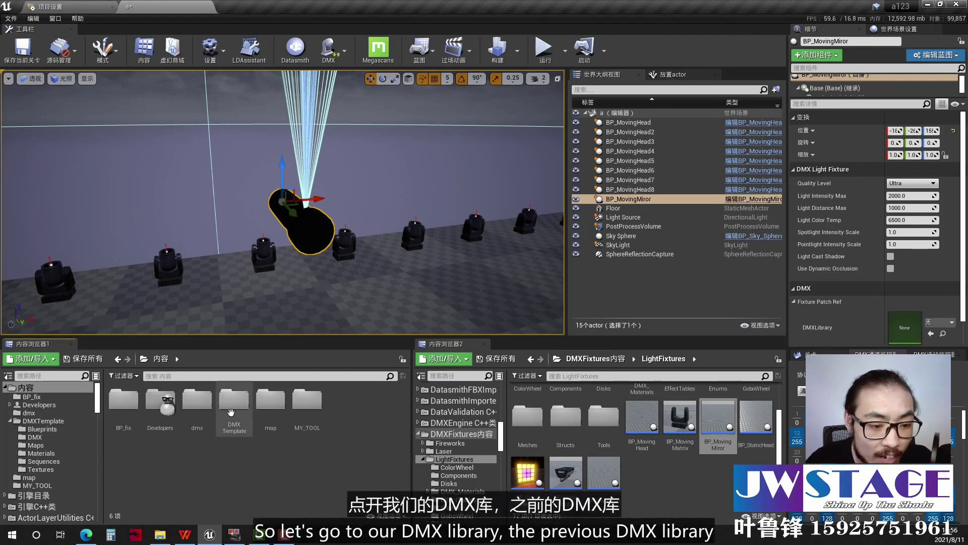
double_click(198, 402)
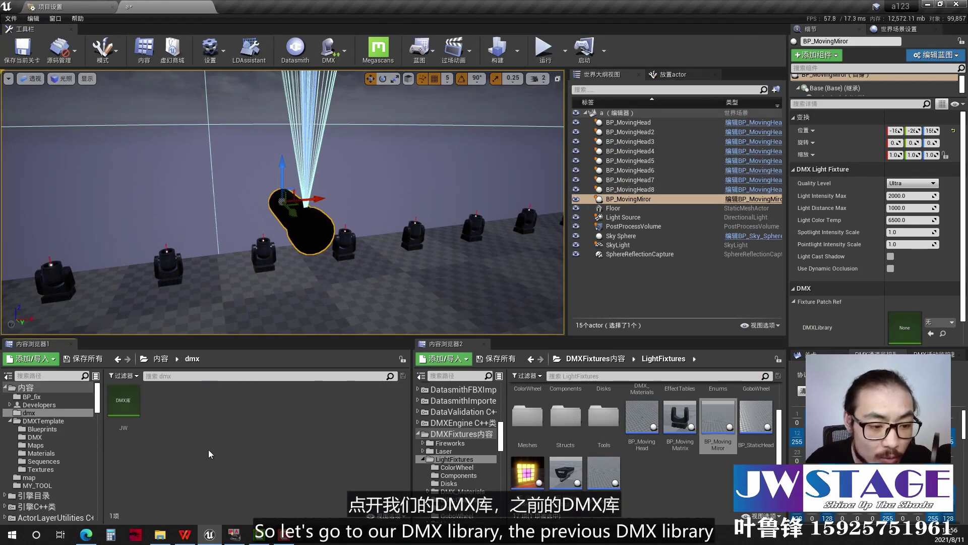
click(126, 409)
double_click(125, 409)
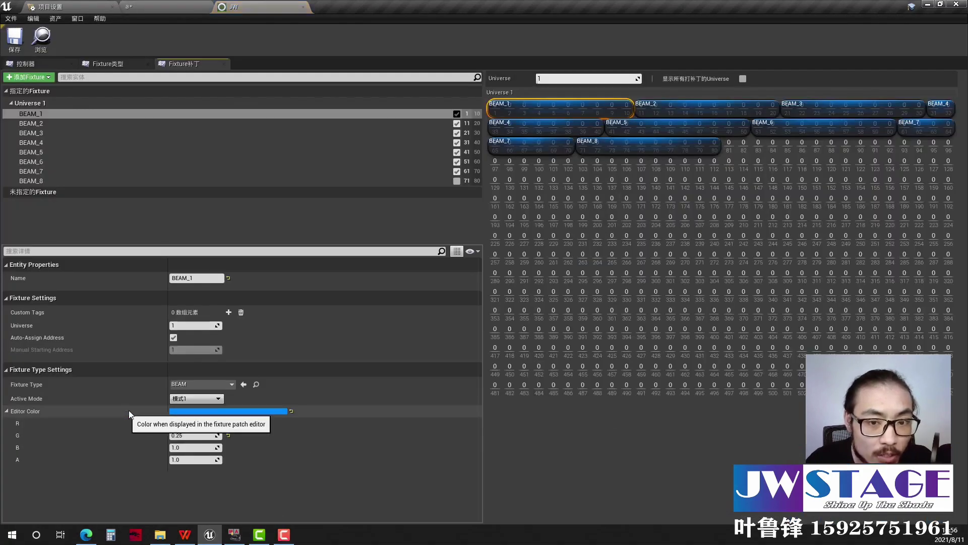
click(103, 63)
Duplicate the BEAM fixture type and delete the copy again, leaving BEAM selected
click(49, 101)
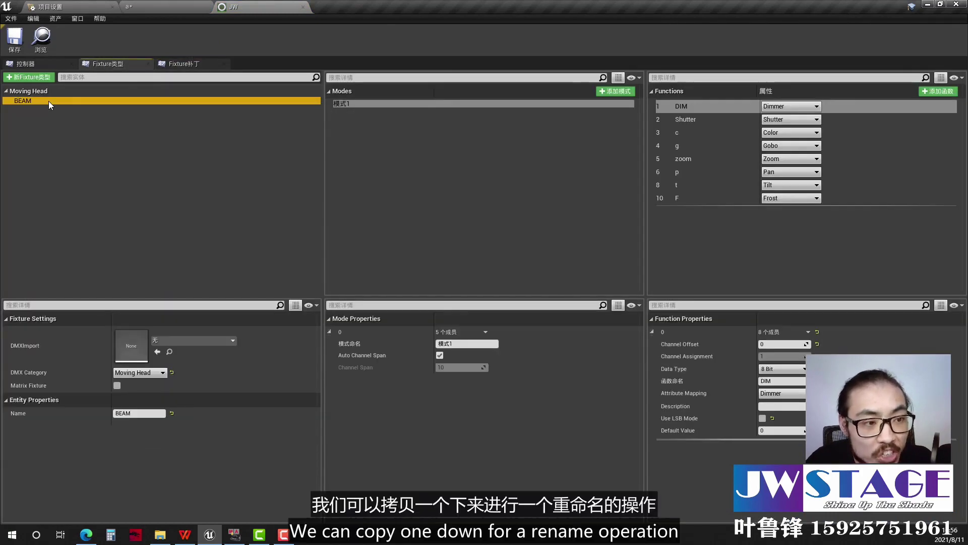
right_click(49, 101)
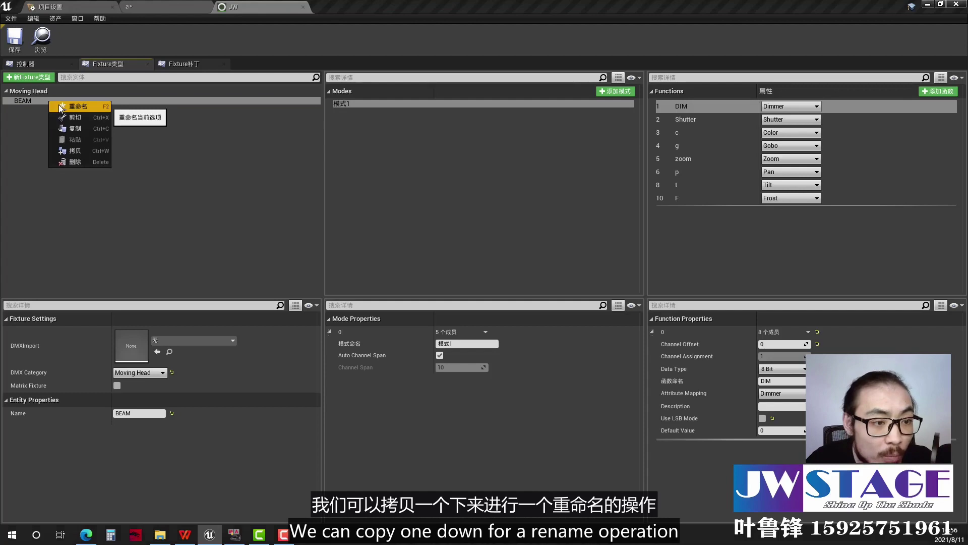
click(69, 152)
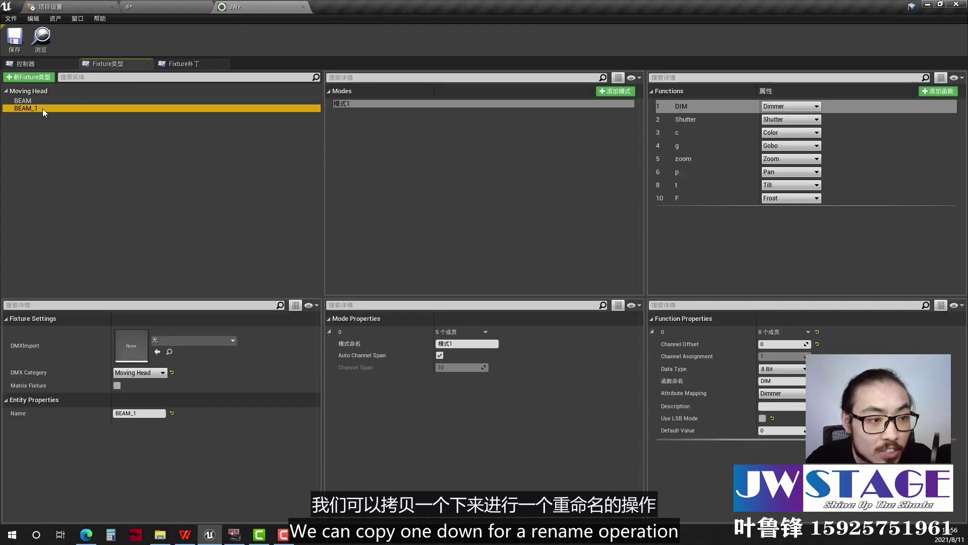
click(42, 107)
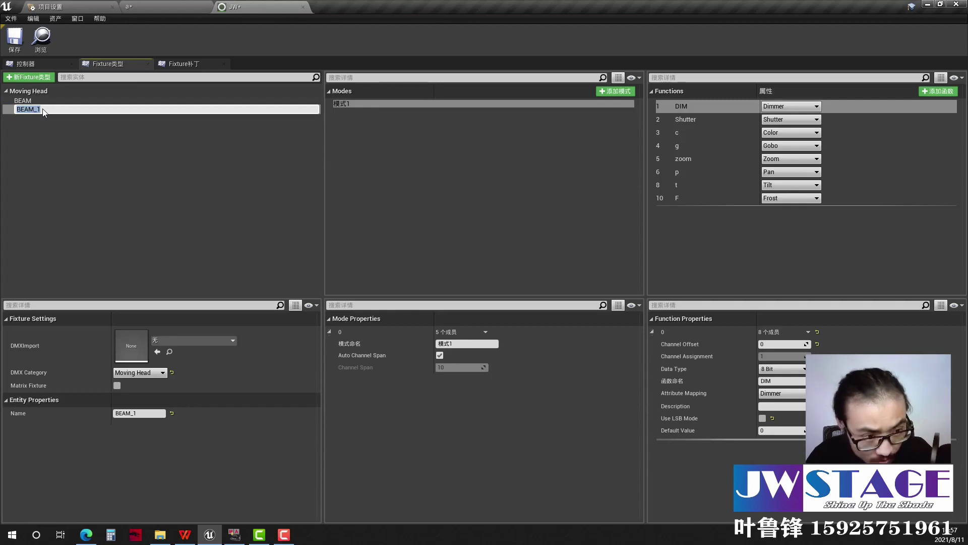
click(33, 108)
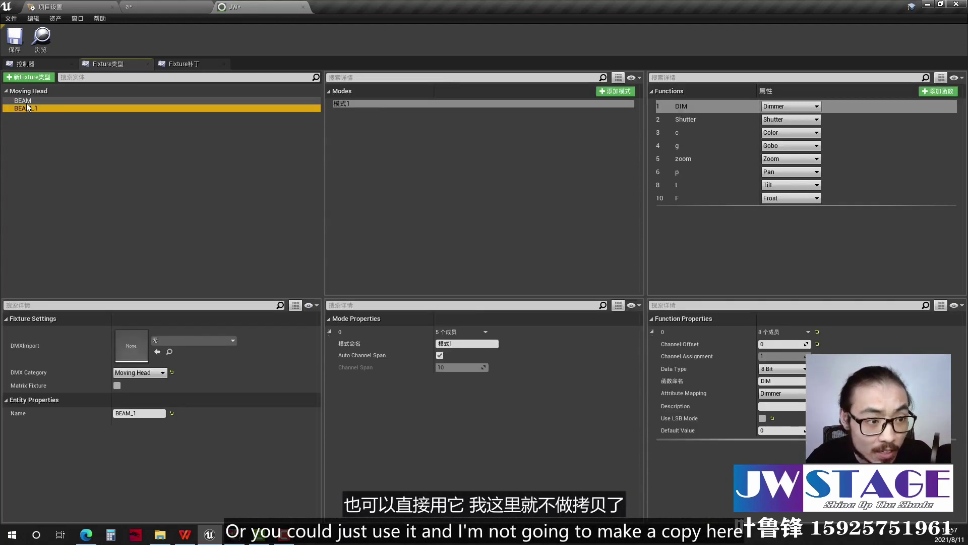
key(Delete)
click(30, 101)
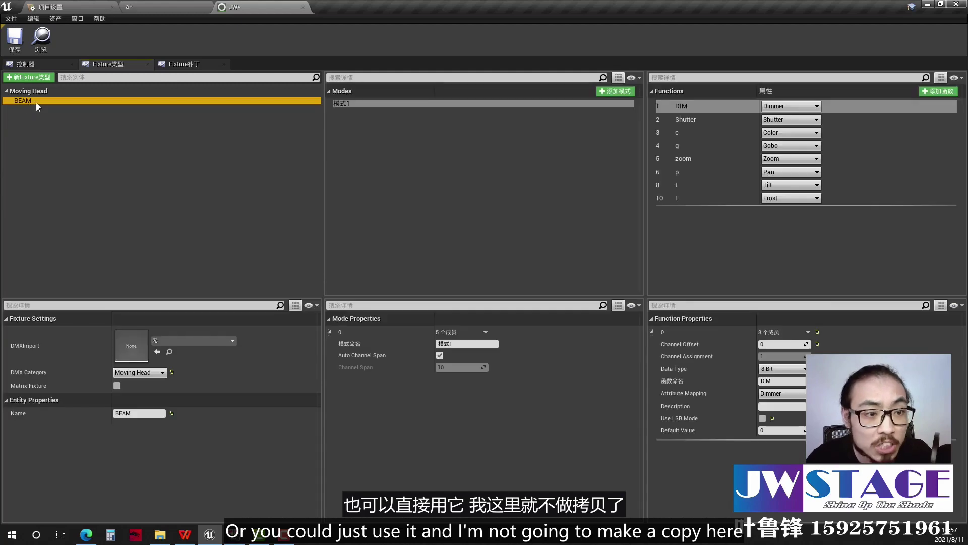
Add a new BEAM fixture patch to Universe 1 of the JW library and return to the level
click(192, 64)
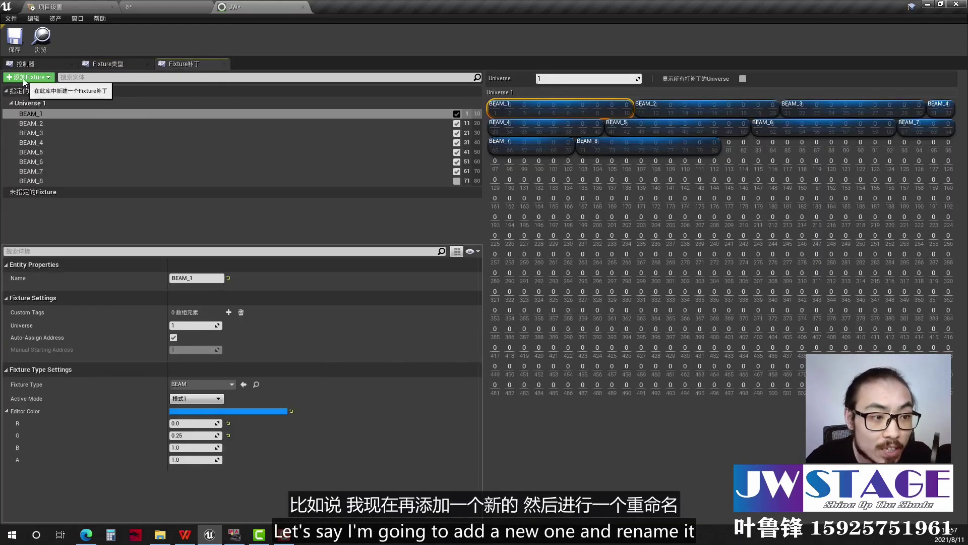
click(23, 77)
click(32, 121)
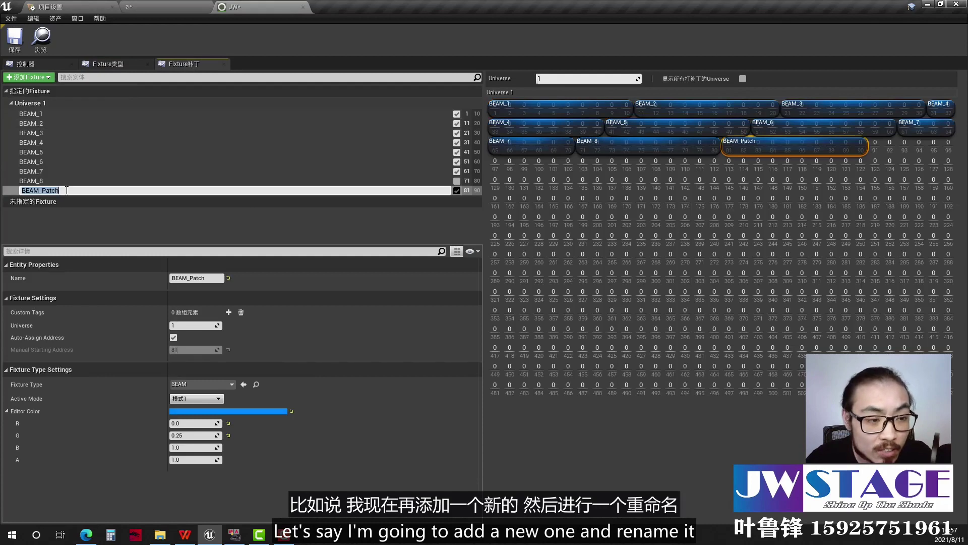
click(149, 5)
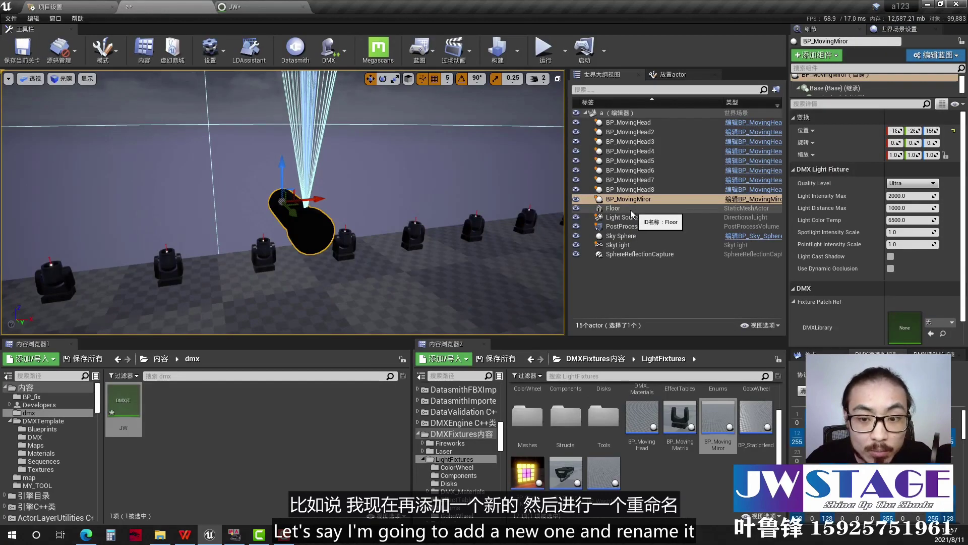
Rename the new BEAM_Patch fixture patch in the JW library as MIRRO and save the library
click(273, 7)
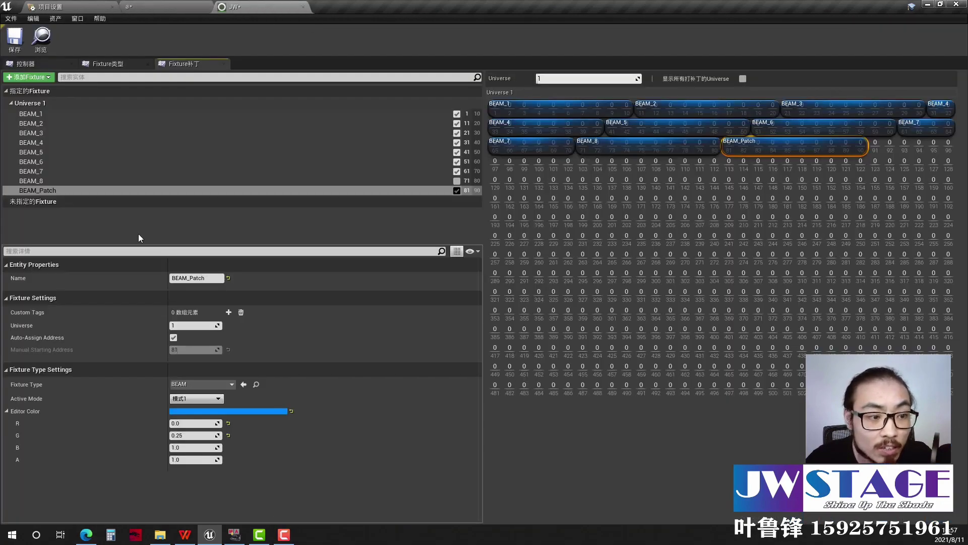
double_click(53, 191)
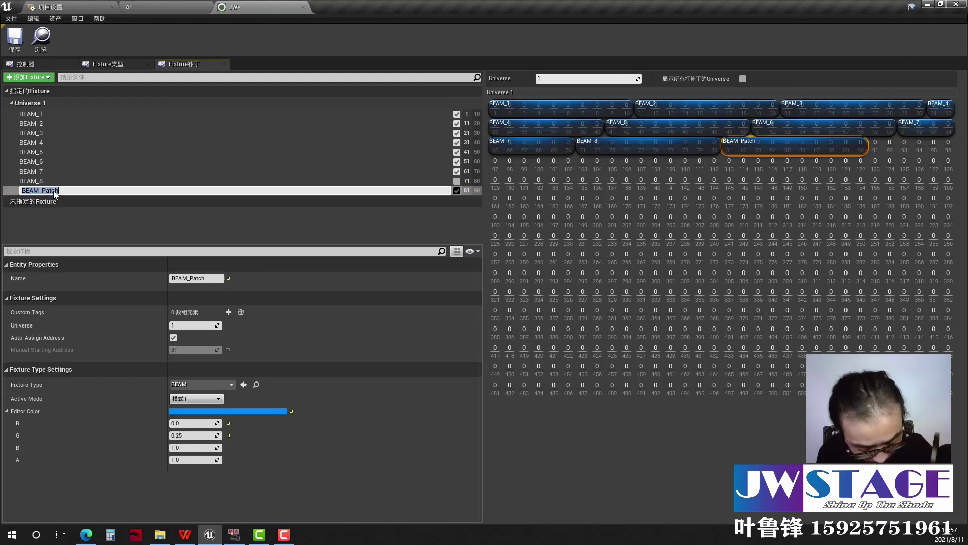
text(mirrr)
key(BackSpace)
key(BackSpace)
key(BackSpace)
key(BackSpace)
key(BackSpace)
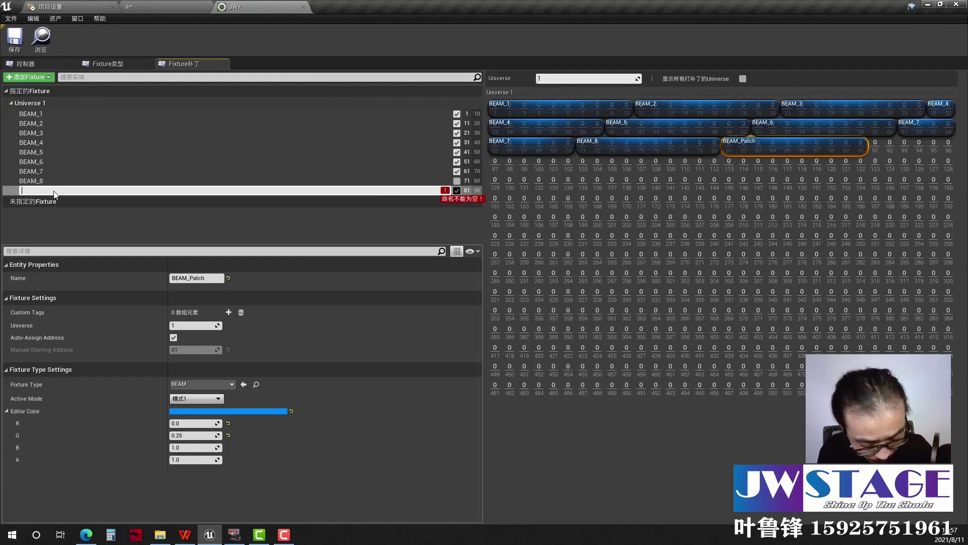
text(MIRRO)
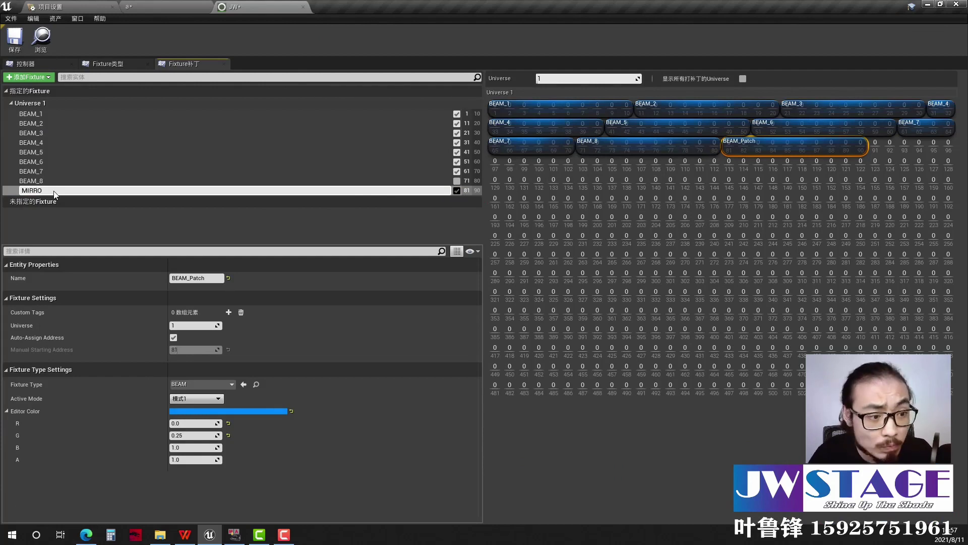
key(Return)
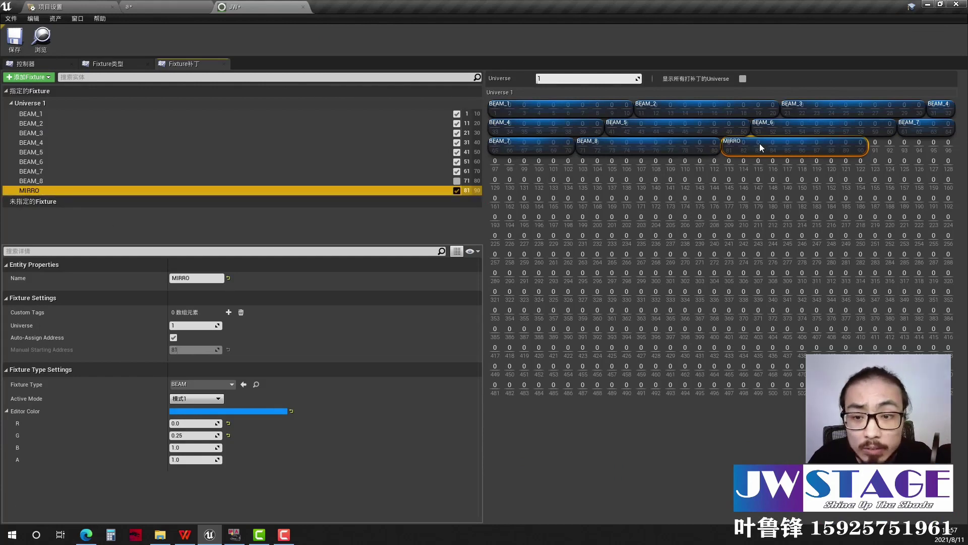
click(14, 44)
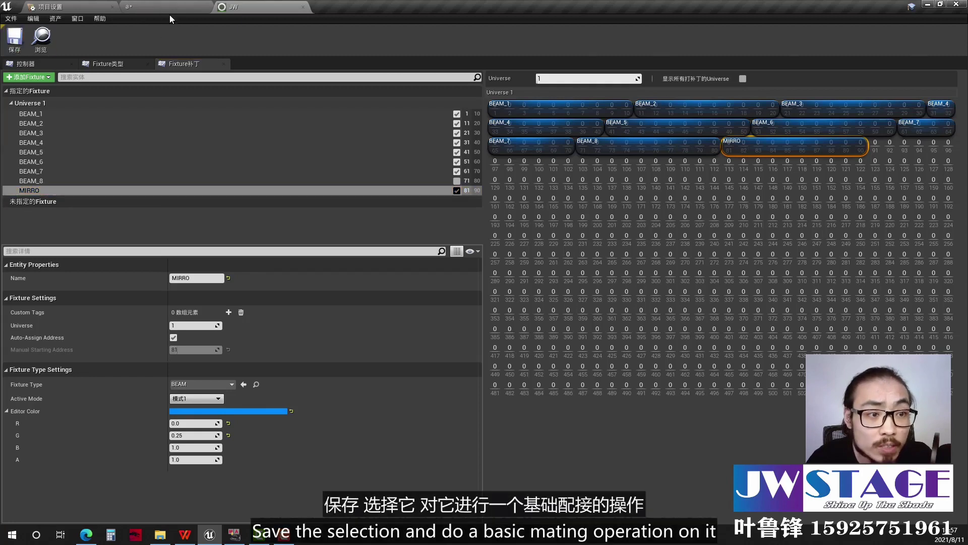
In the level, assign the JW DMX library and its MIRRO fixture patch to the selected BP_MovingMiror
click(157, 9)
right_drag(304, 257, 278, 251)
scroll(898, 308, down, 1)
click(951, 303)
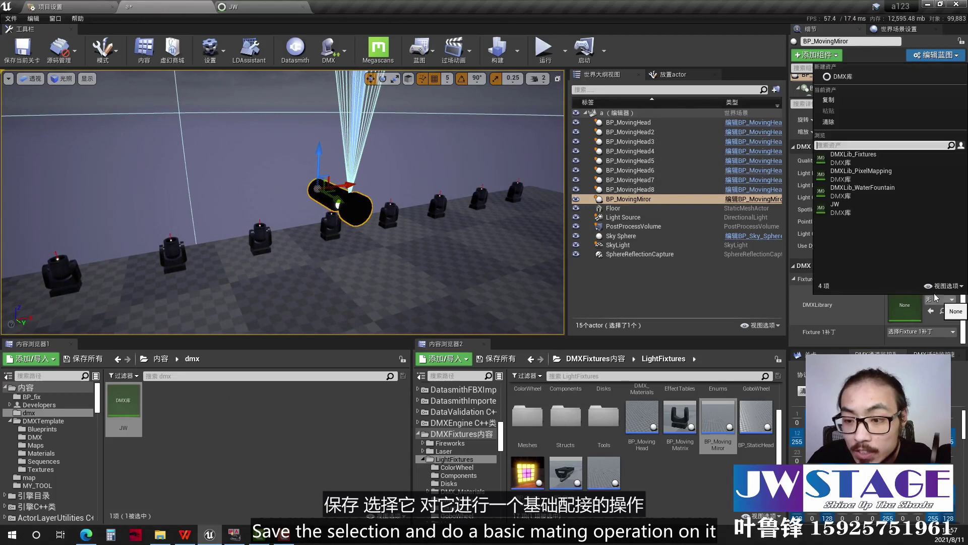
click(849, 210)
click(904, 333)
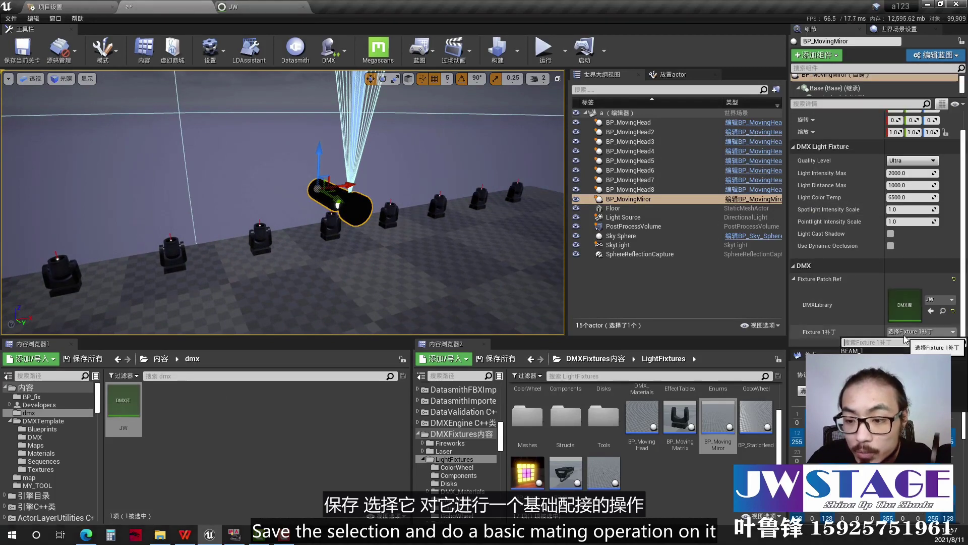
click(889, 359)
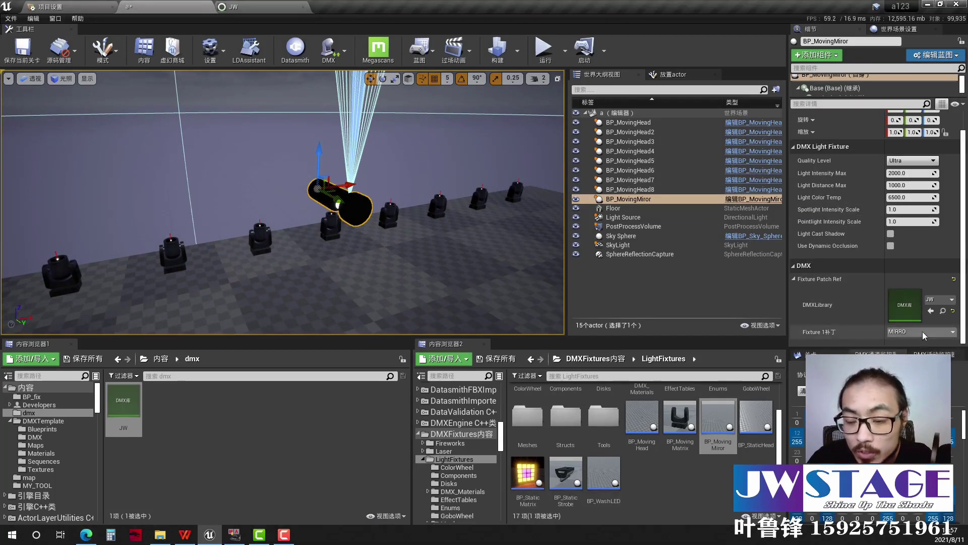
right_drag(282, 202, 248, 199)
right_drag(397, 243, 383, 239)
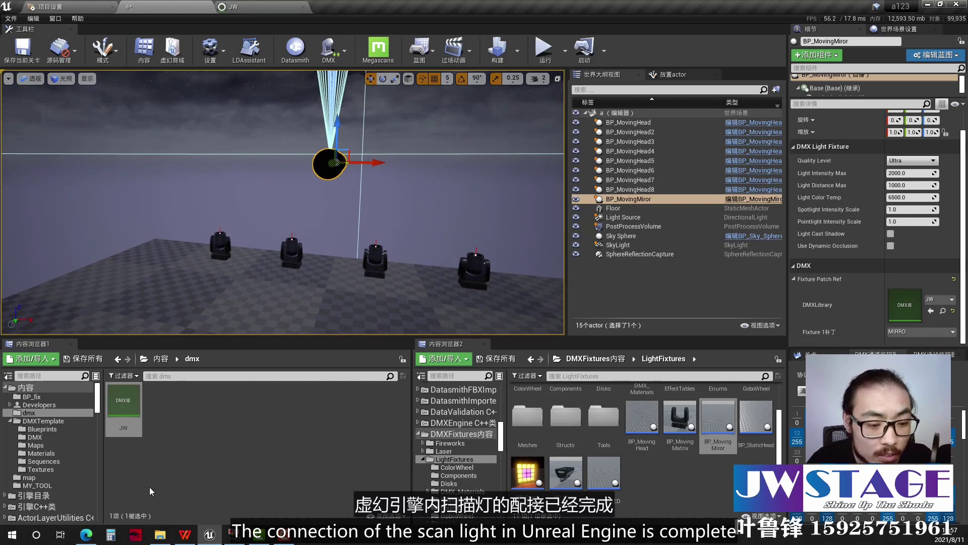
Switch to grandMA2 onPC, maximize its window and open the show's Patch & Fixture Schedule
click(235, 536)
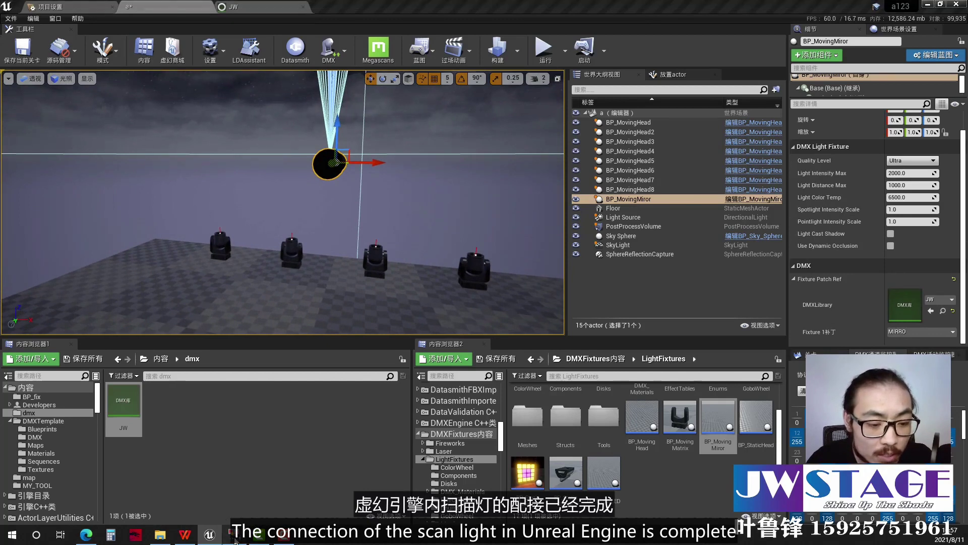
drag(549, 169, 538, 75)
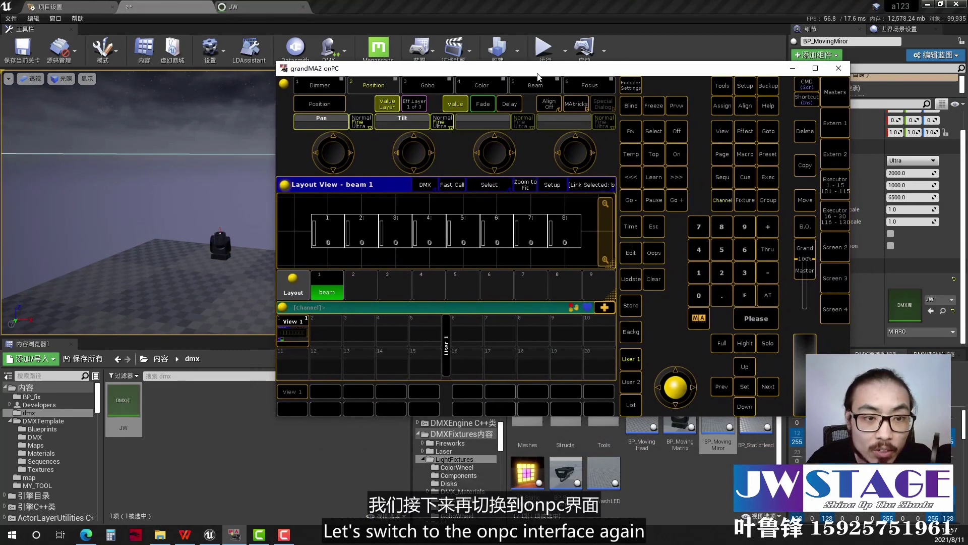
click(816, 69)
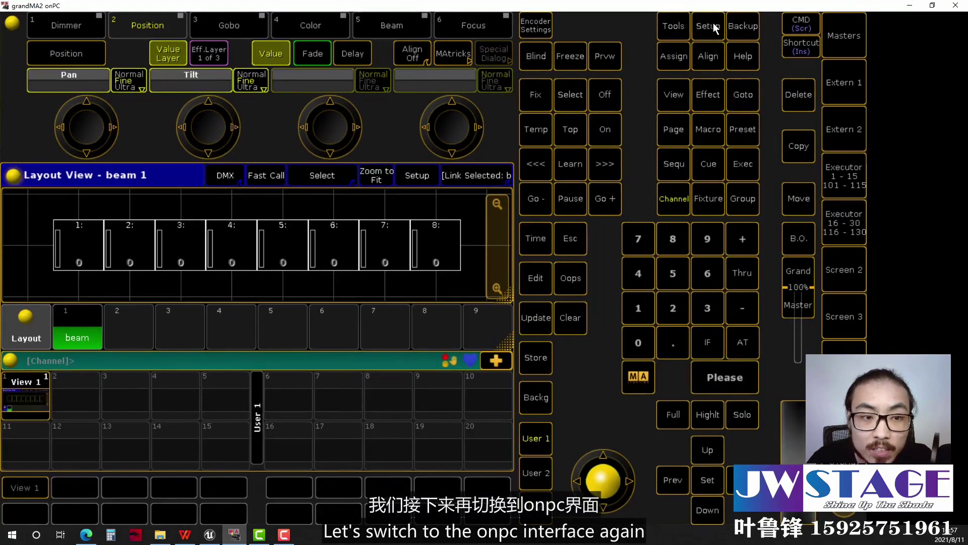
click(713, 23)
click(123, 79)
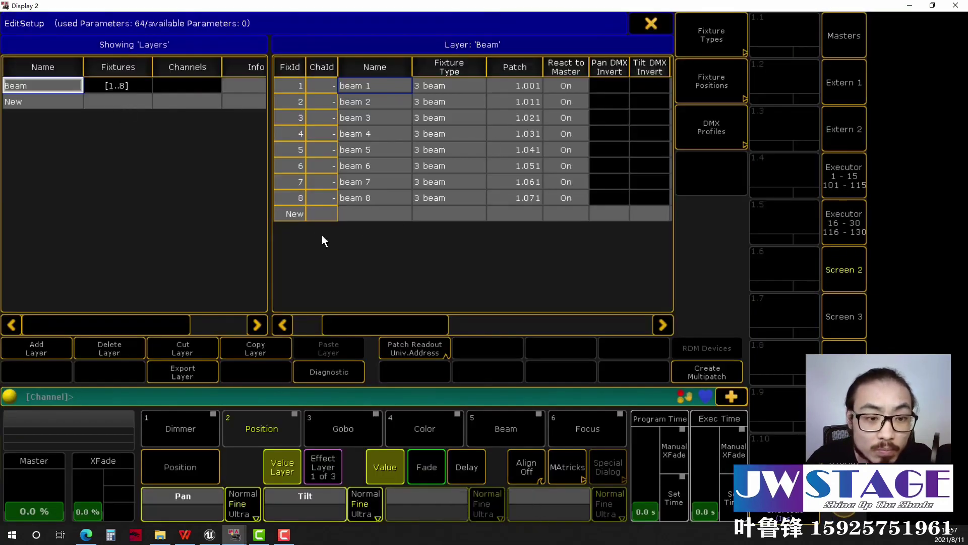
Add one 3 beam fixture to the Beam layer with fixture ID 9 and patch address 1.081
click(295, 210)
click(289, 211)
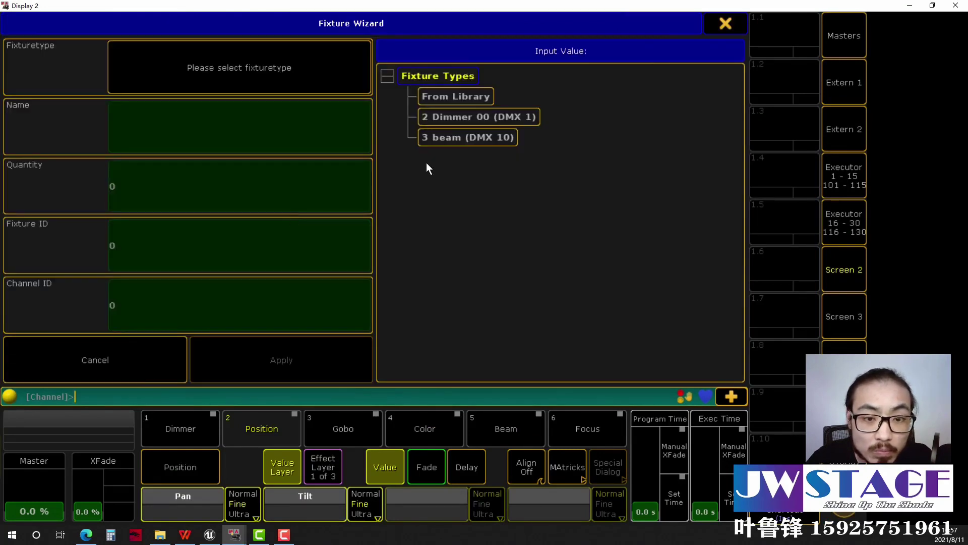
click(470, 135)
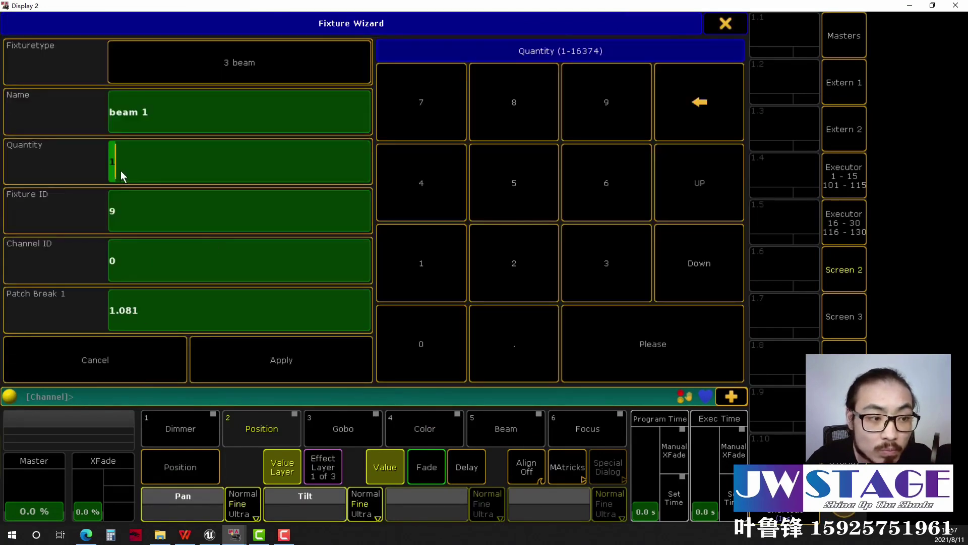
click(115, 221)
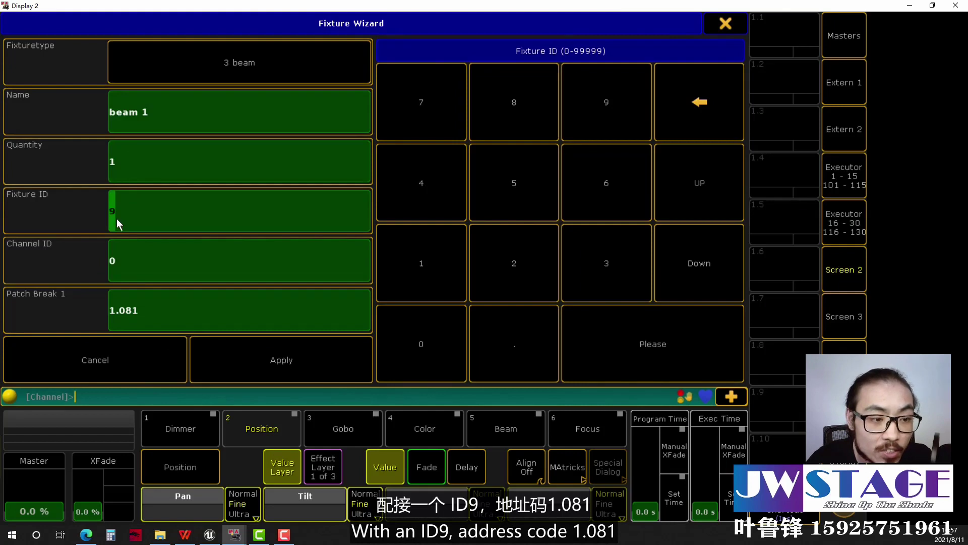
click(130, 312)
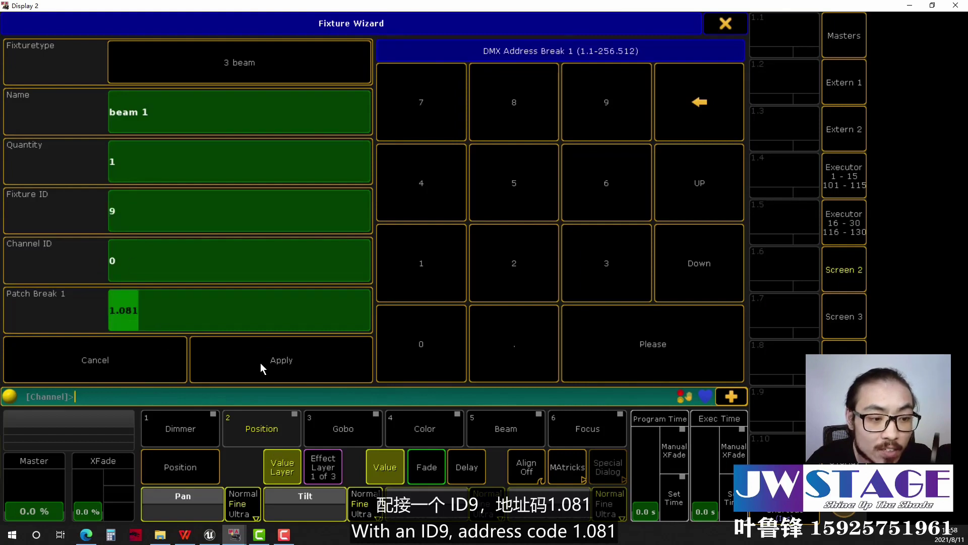
click(262, 362)
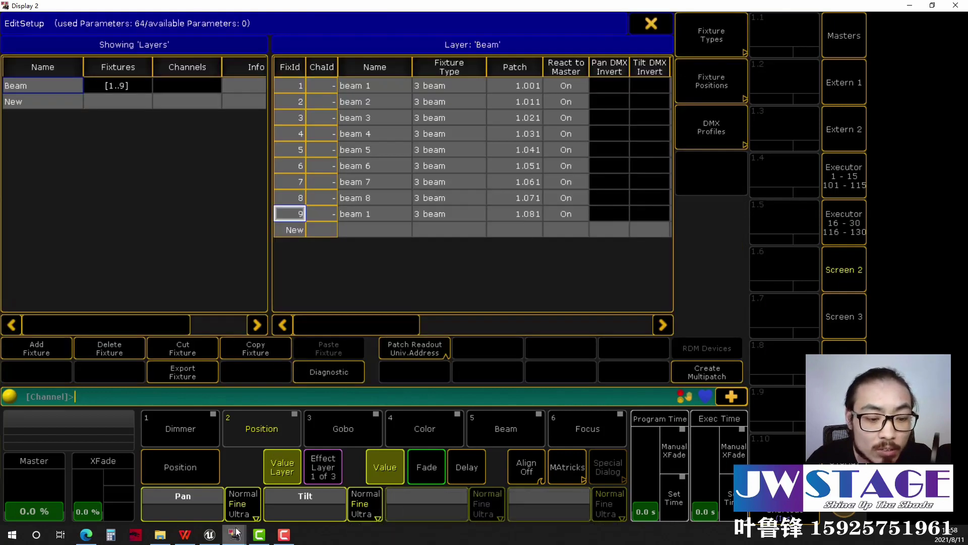
Check the MIRRO patch's starting address in Unreal's JW library, and return to the grandMA2 patch window
click(210, 535)
double_click(132, 398)
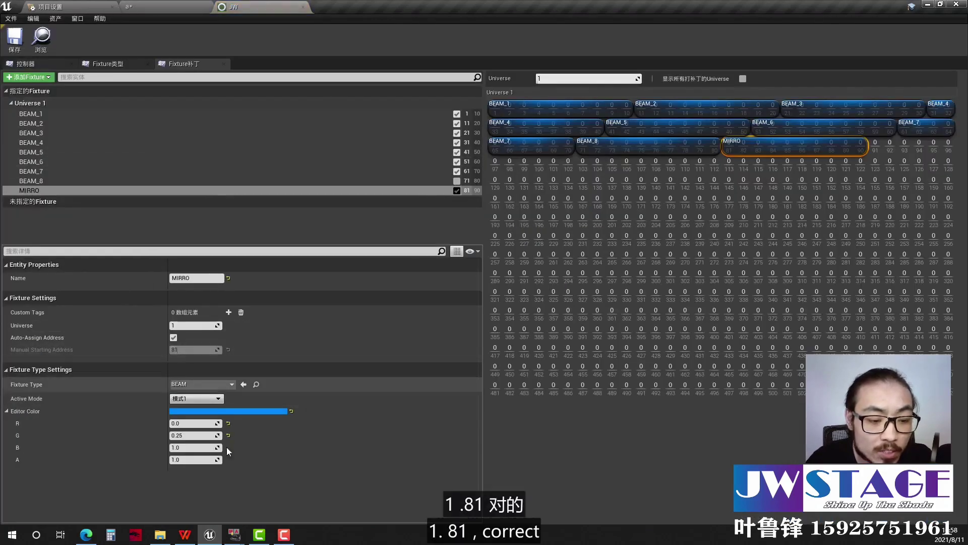
mouse_move(234, 534)
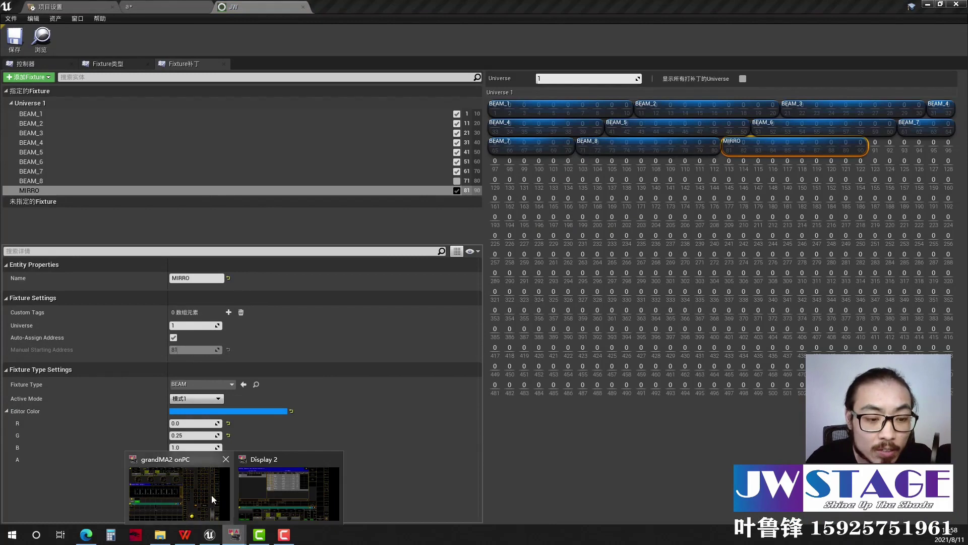
click(282, 492)
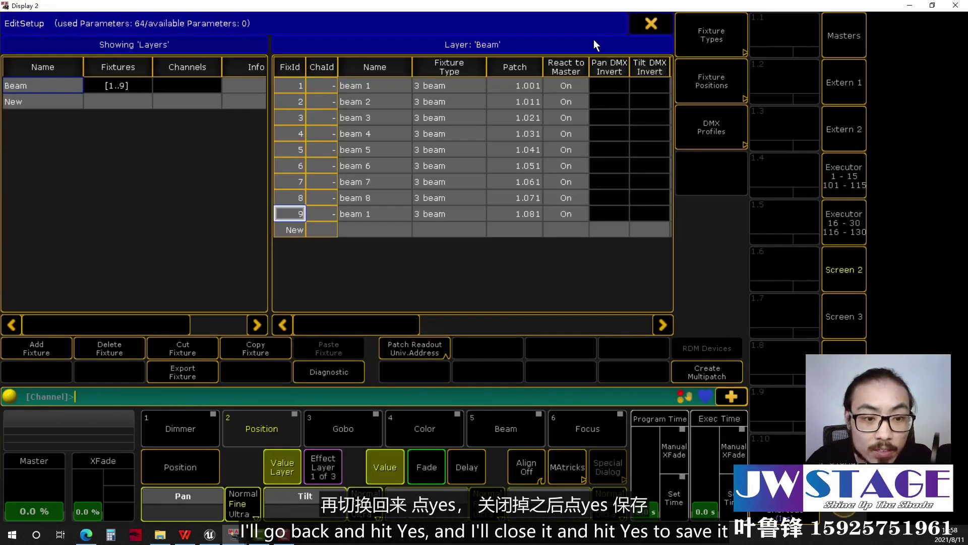
Close the fixture schedule, saving the patch changes, and leave the setup
click(650, 22)
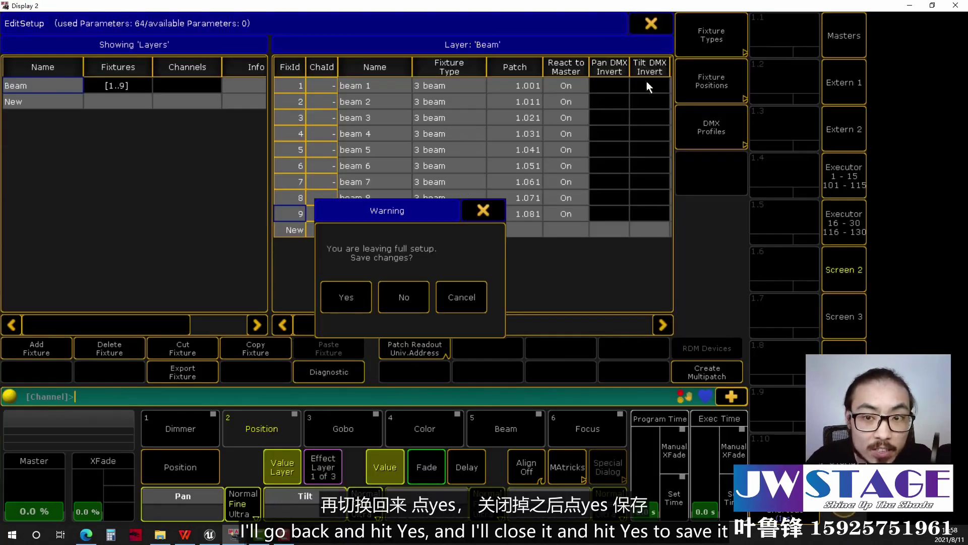
click(347, 297)
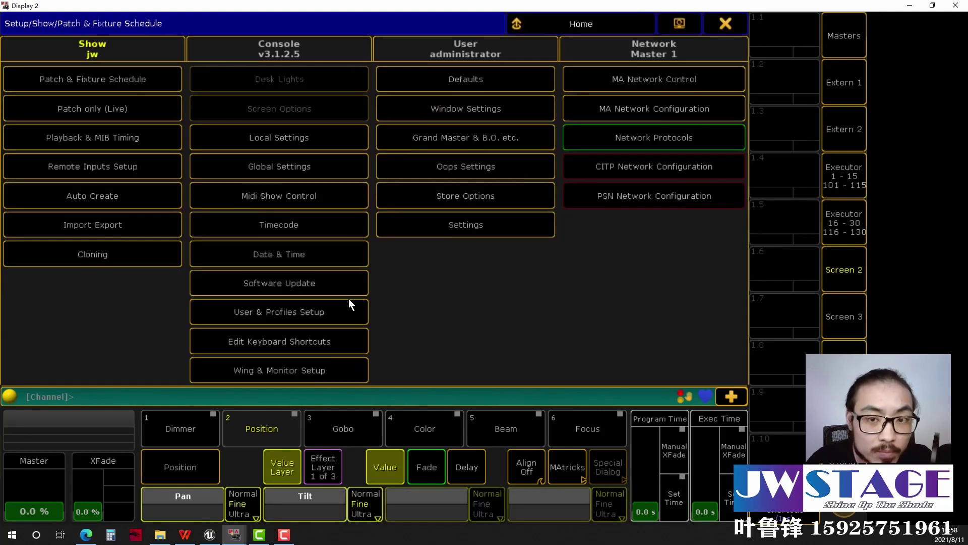
click(725, 24)
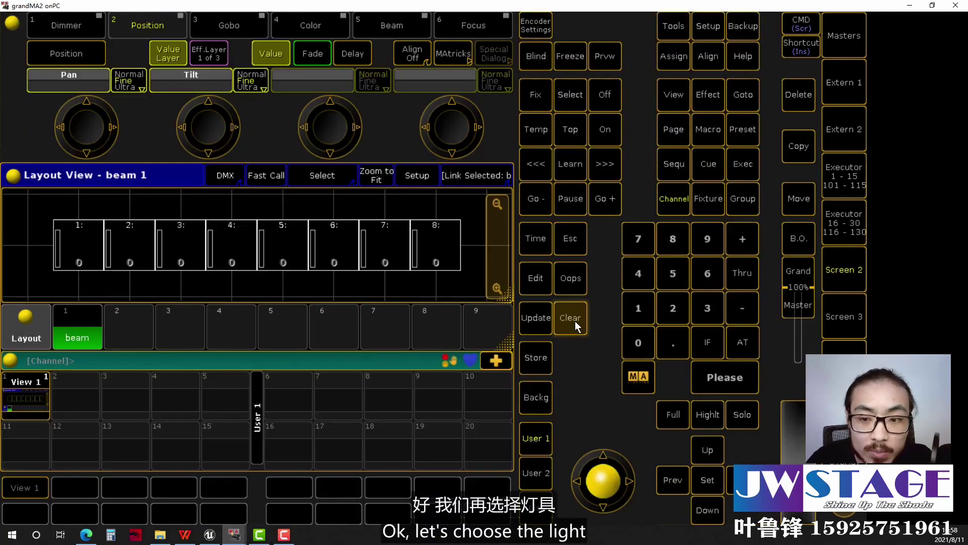
Clear the mistaken Fixture 1 entry and select fixture 9 for programming
click(707, 199)
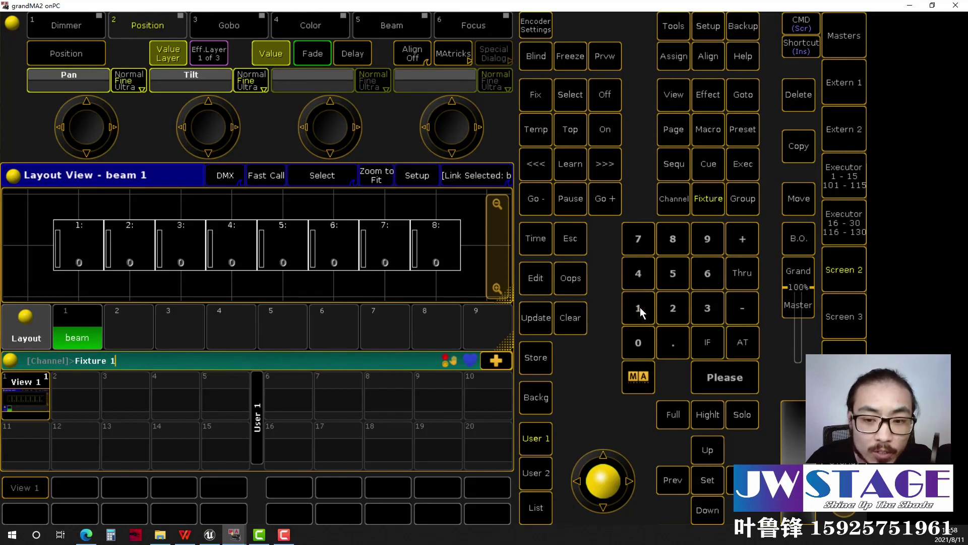
click(573, 320)
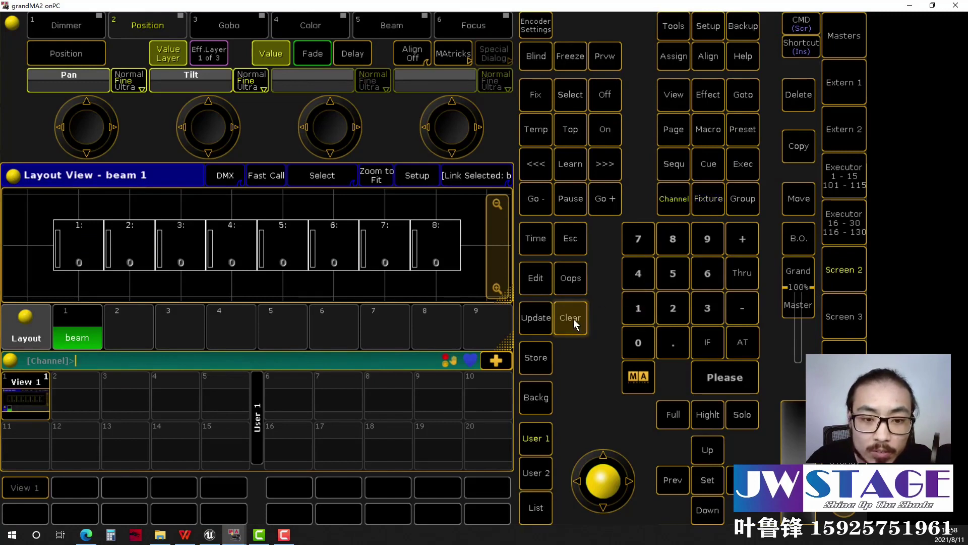
click(709, 199)
click(709, 238)
click(716, 380)
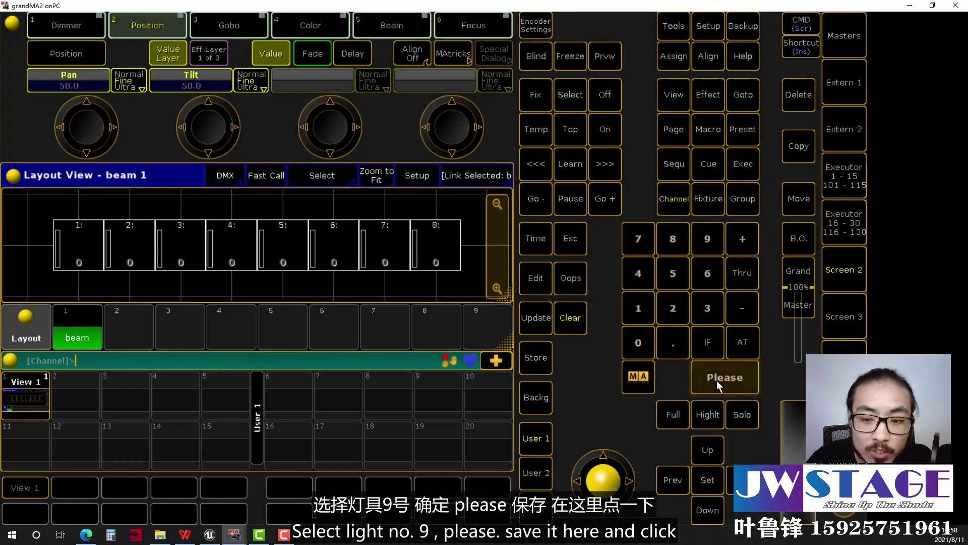
Store the selected fixture 9 into the beam layout beside fixture 8, keeping the existing fixtures
click(534, 360)
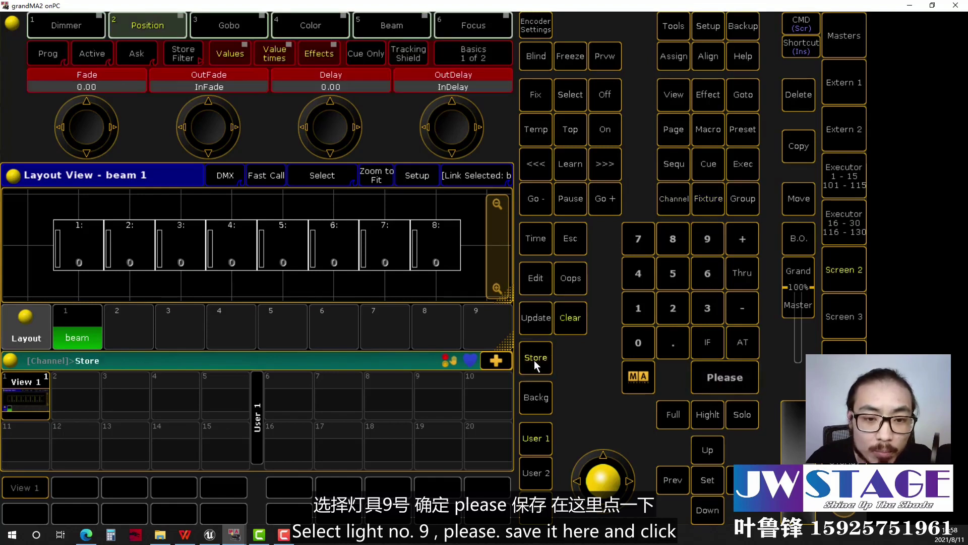
click(479, 235)
click(259, 340)
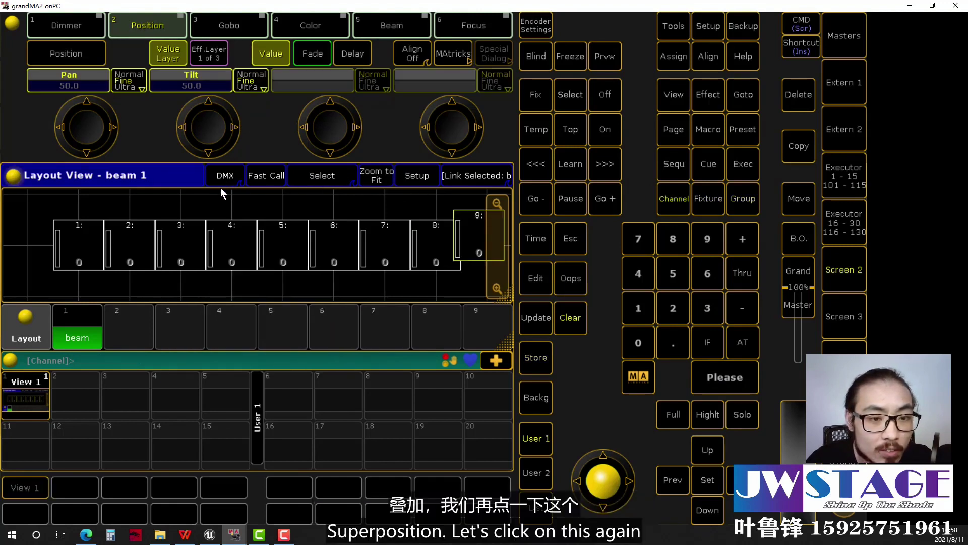
In layout setup mode, move fixture 9 clear of fixture 8 to about X 8.49, Y 0.03, refit the layout and shrink the console window
click(374, 176)
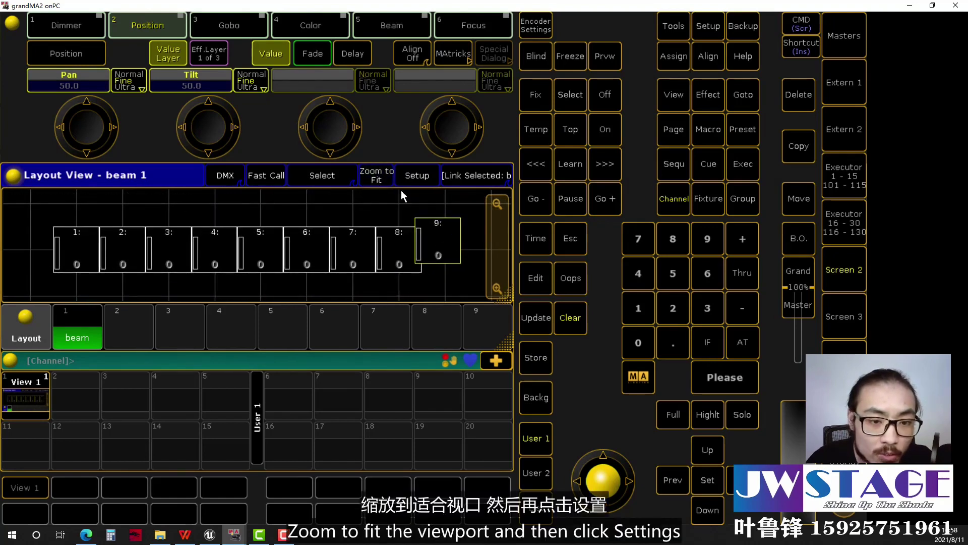
click(416, 174)
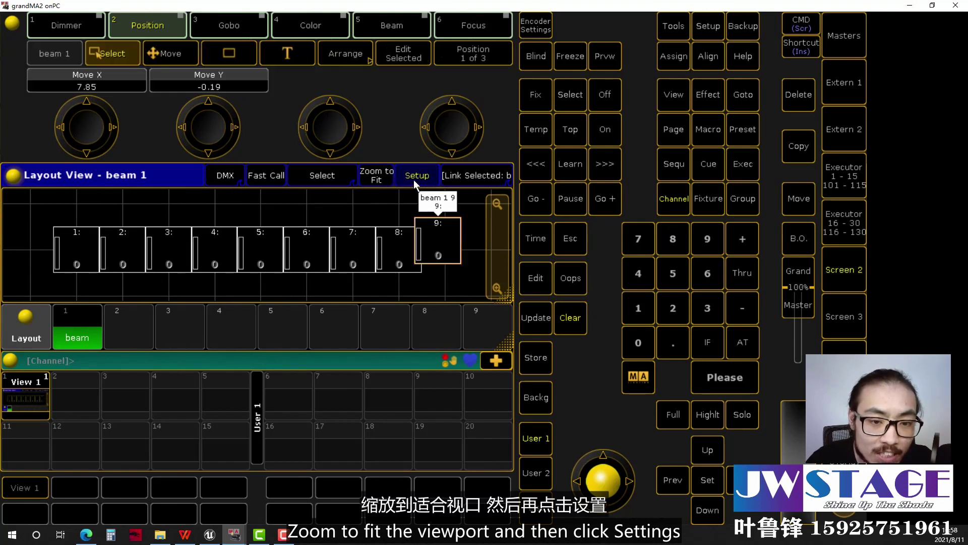
drag(438, 234, 465, 243)
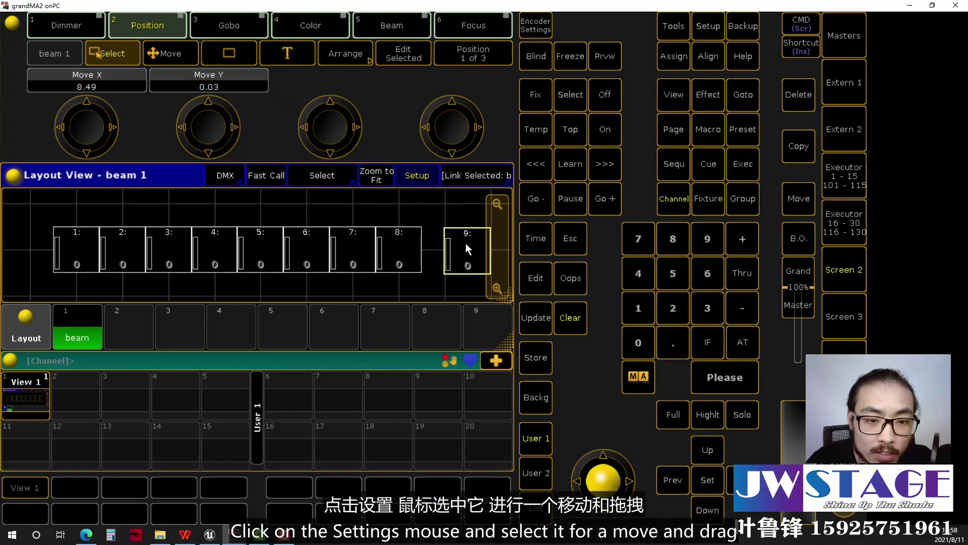
click(373, 177)
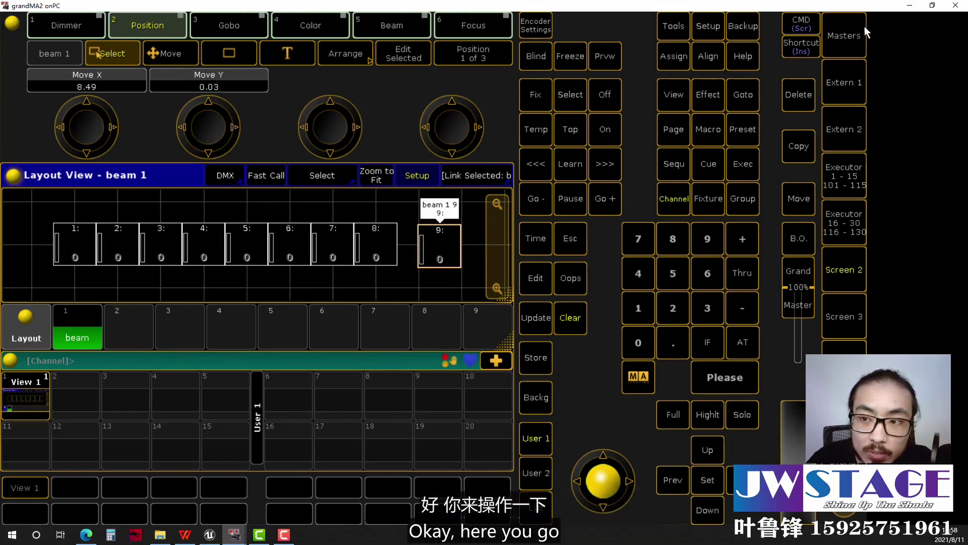
click(939, 7)
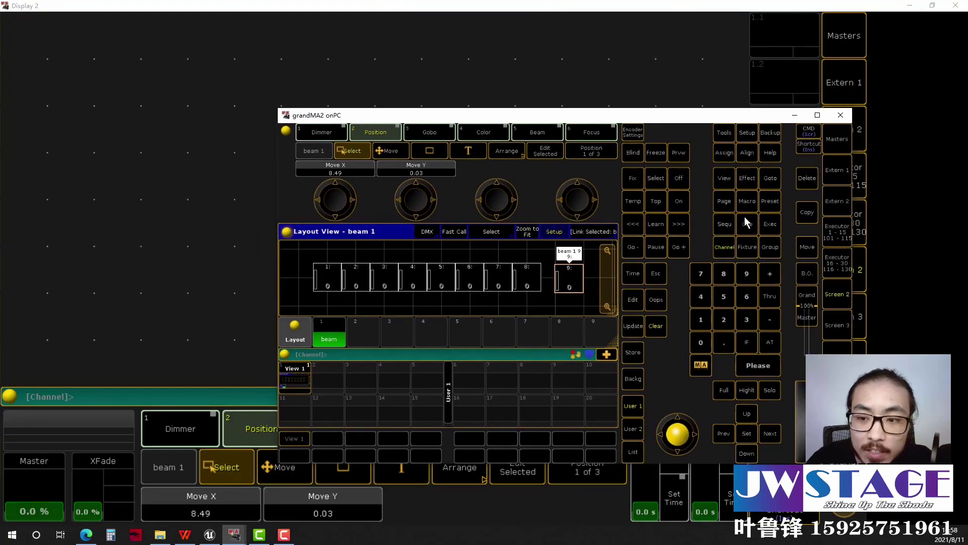
Switch to the Unreal level, move the console window aside and run the level
click(835, 292)
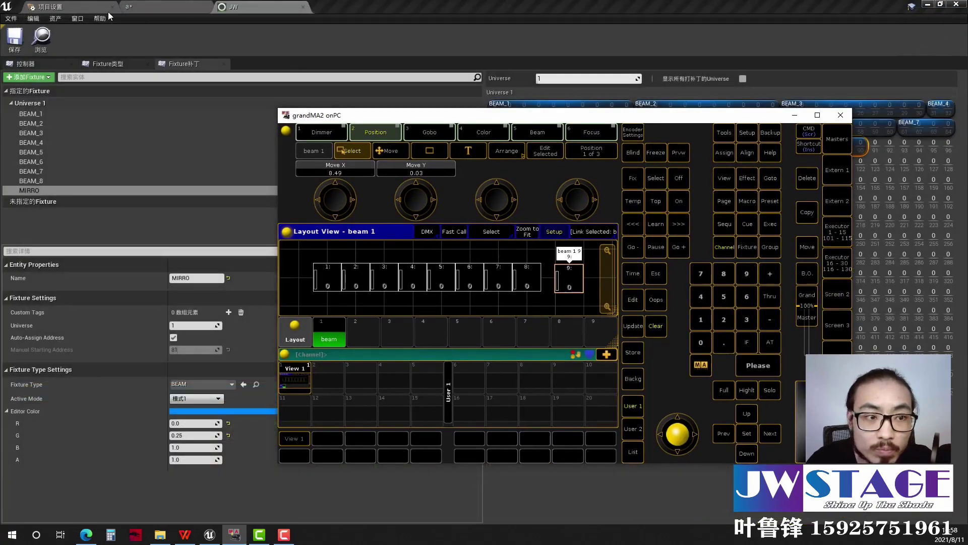
click(146, 7)
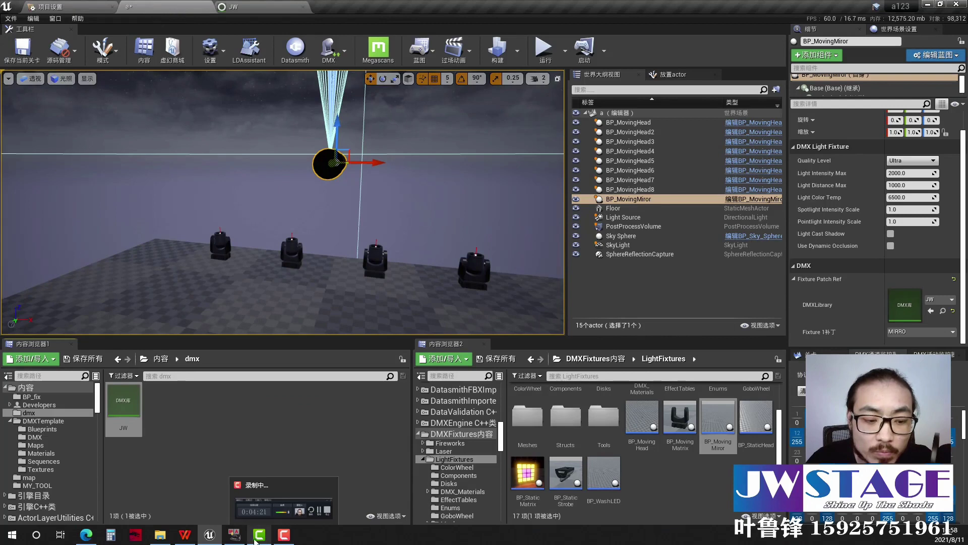
click(234, 536)
drag(602, 119, 679, 137)
click(543, 54)
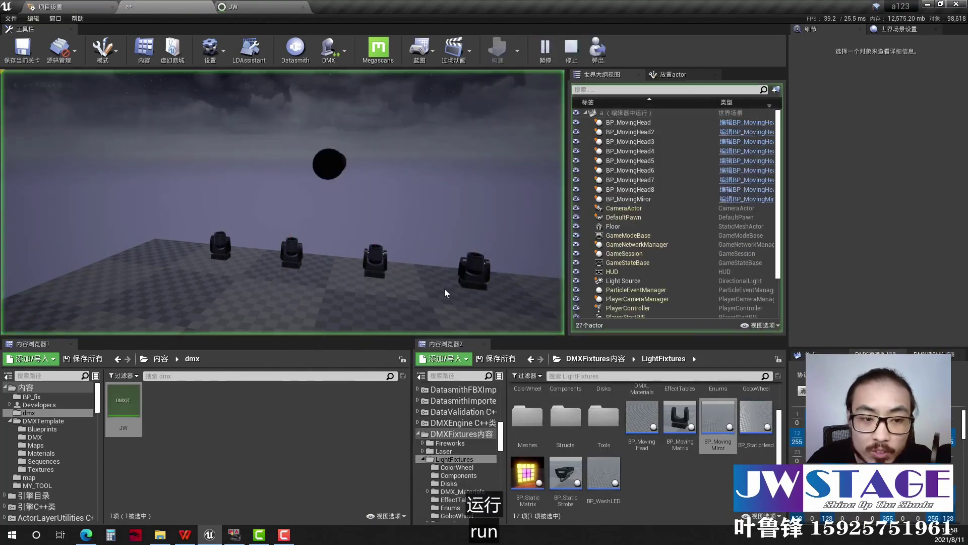
In grandMA2 onPC, leave layout setup mode, select fixture 9, set its dimmer to 100 and aim its beam with Pan and Tilt
click(234, 535)
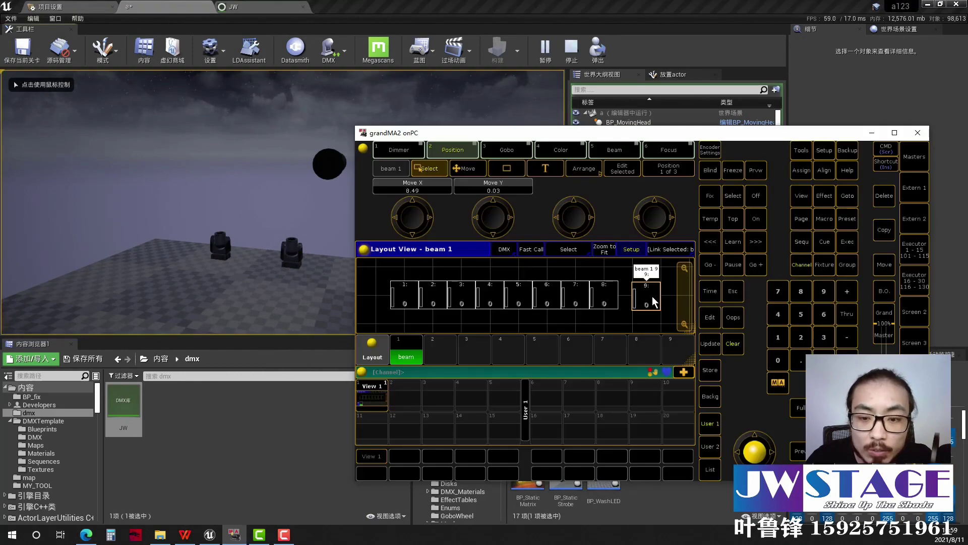
click(634, 251)
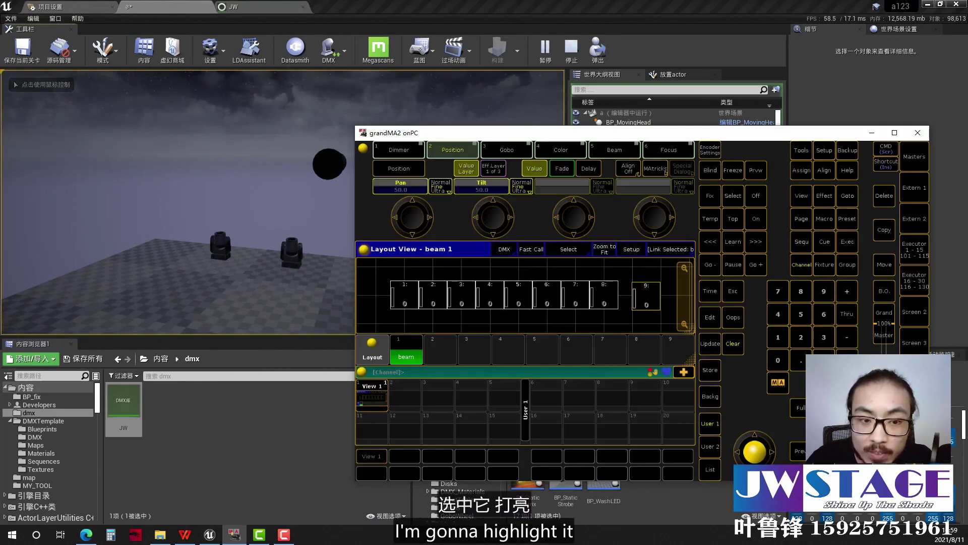
click(646, 295)
scroll(496, 218, down, 5)
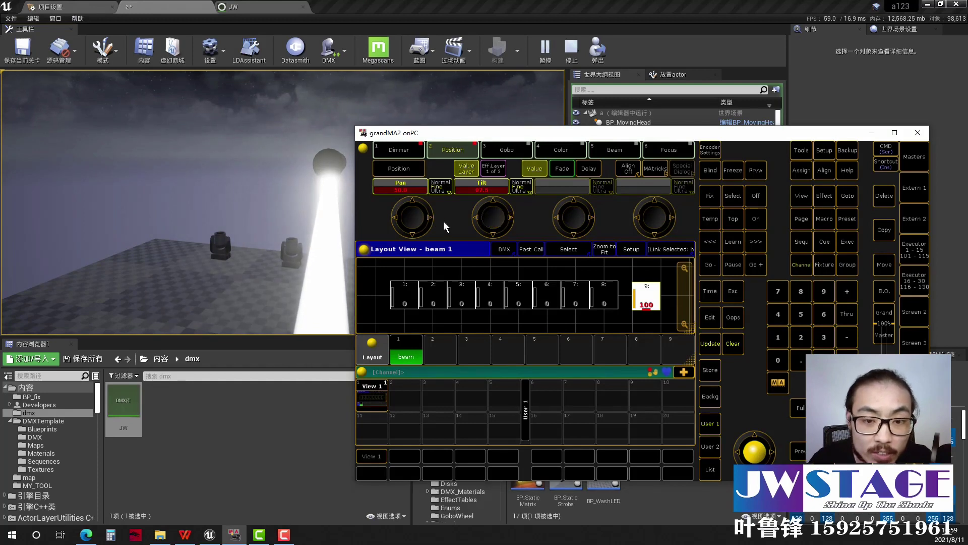
scroll(486, 217, up, 5)
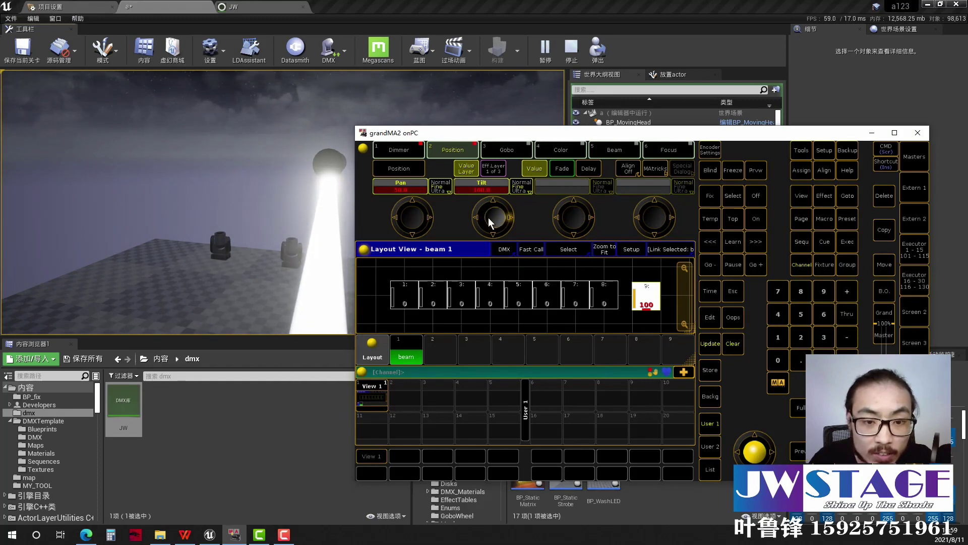
scroll(411, 222, up, 10)
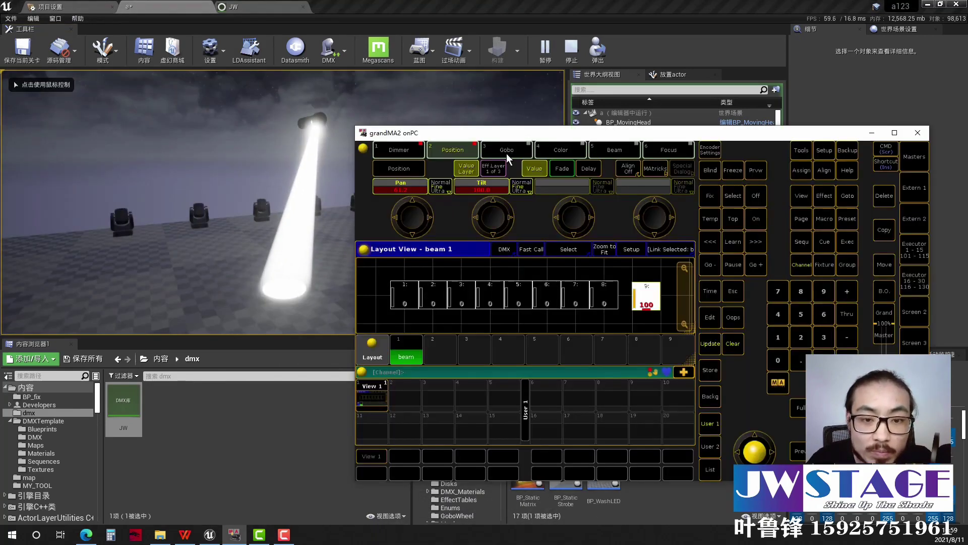
Test fixture 9's gobo and color channels against the running level, and bring up its shutter control
click(506, 152)
scroll(407, 218, up, 1)
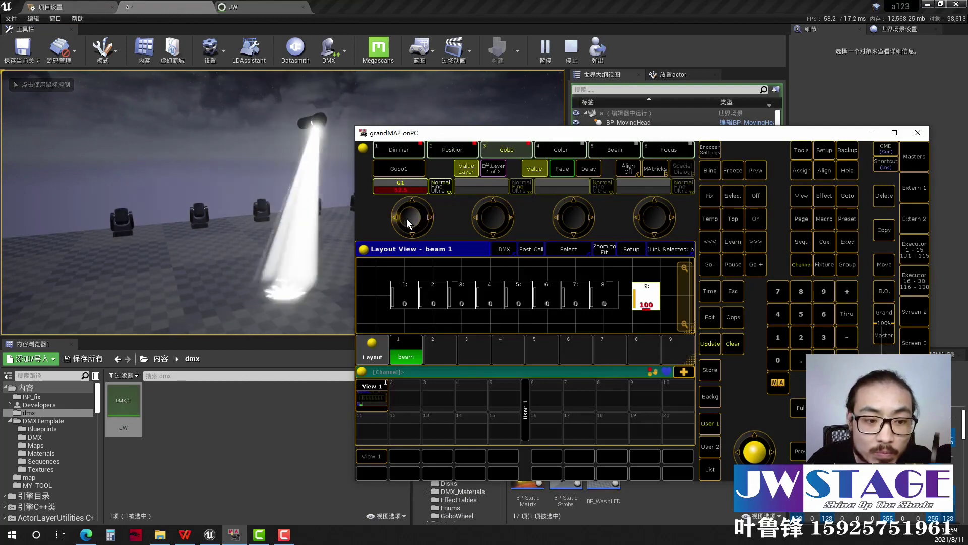
click(416, 200)
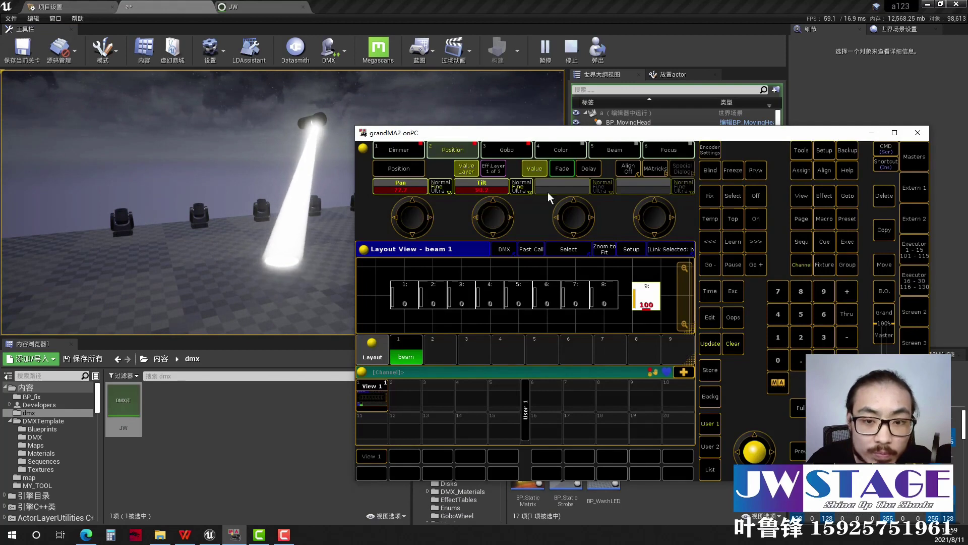
click(561, 149)
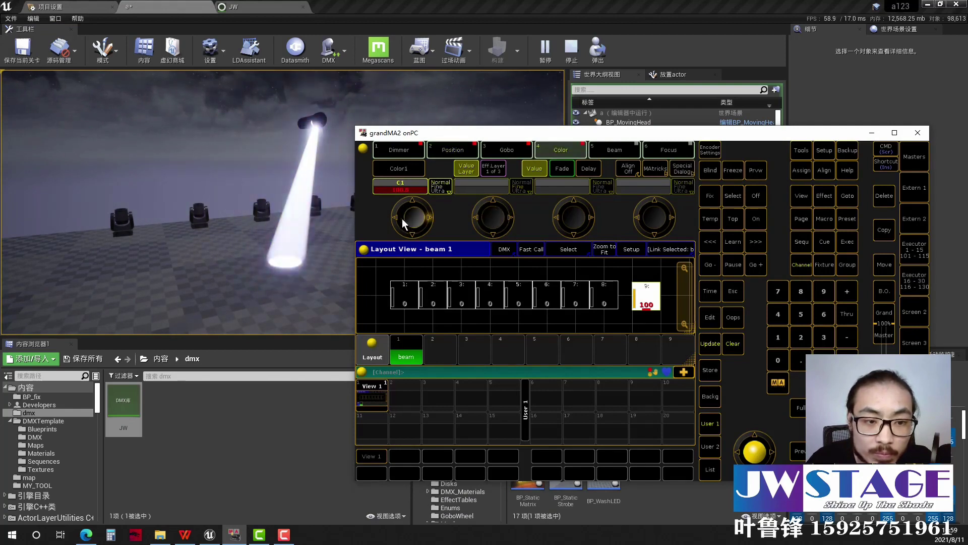
scroll(410, 216, down, 3)
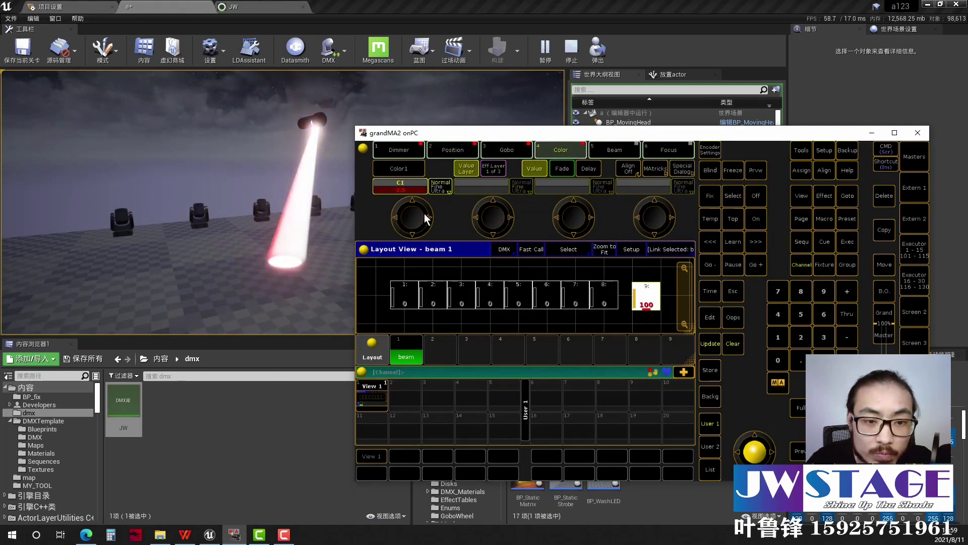
drag(416, 223, 400, 228)
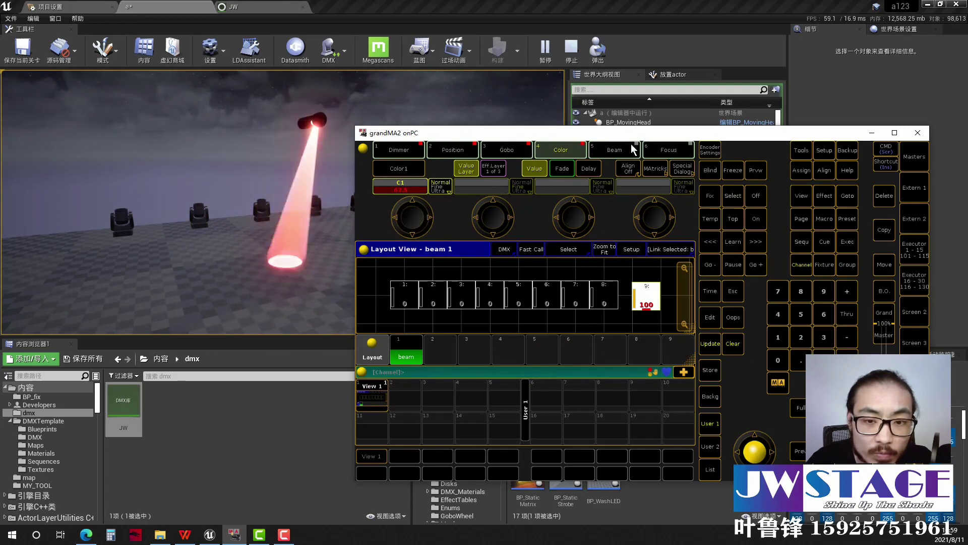
drag(625, 132, 596, 143)
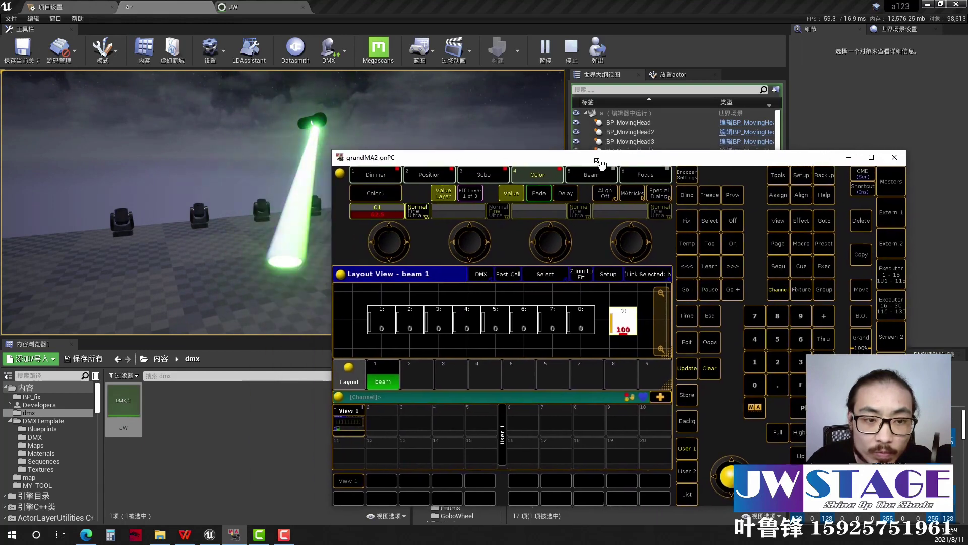
click(593, 158)
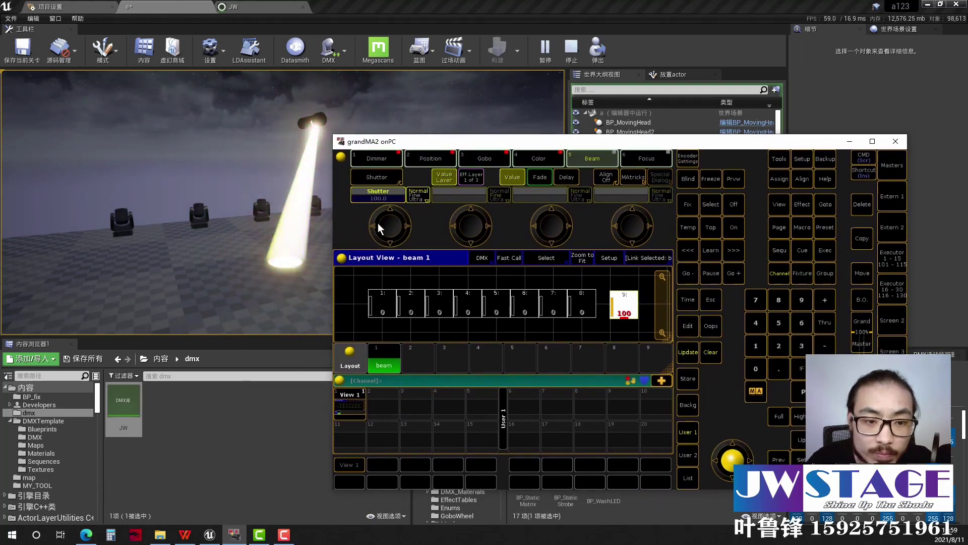
Clear fixture 9's programmer values, minimize the console and stop the running level in Unreal
click(711, 353)
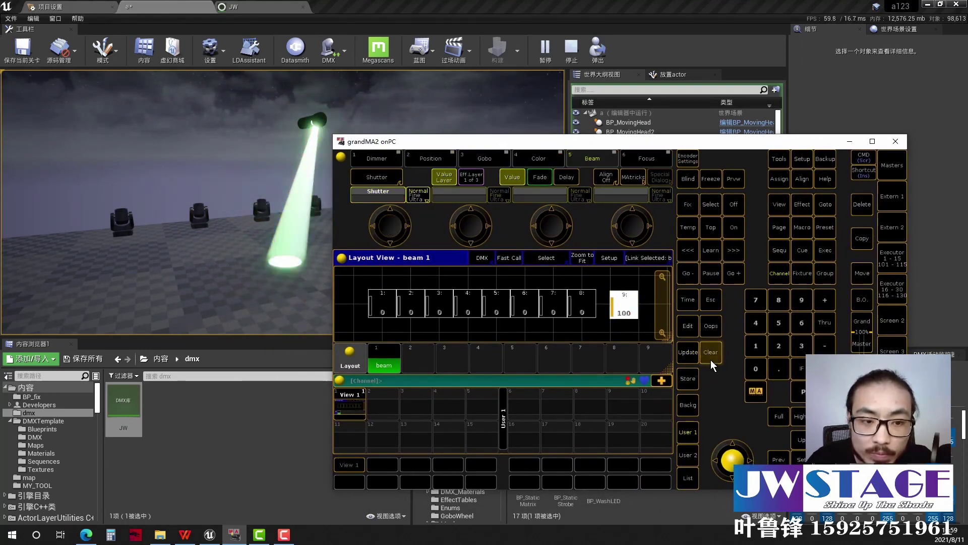
click(710, 353)
click(852, 142)
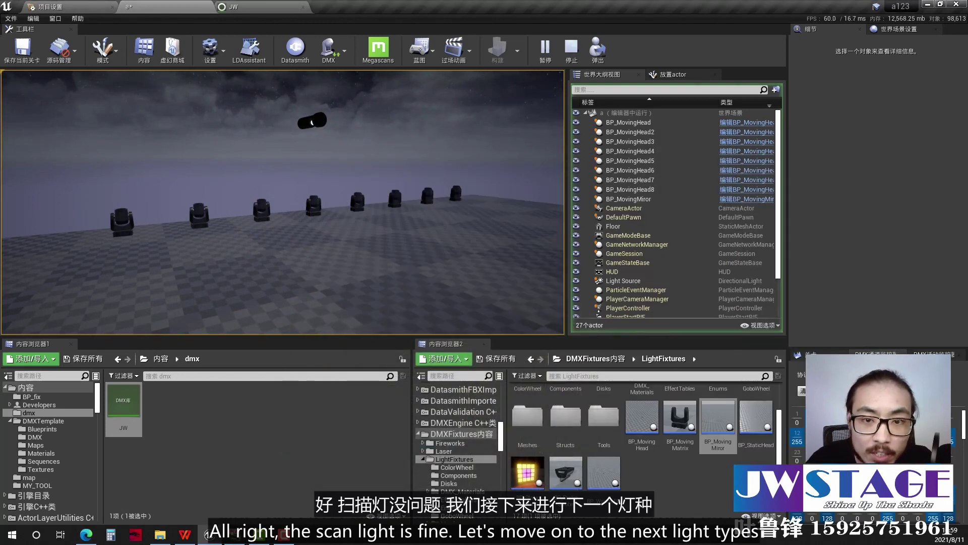
key(Escape)
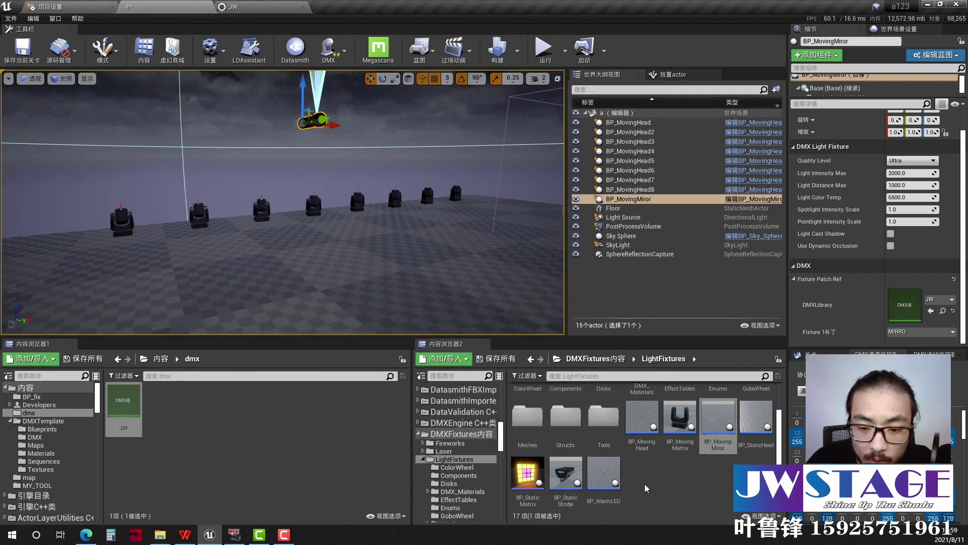
click(756, 409)
drag(756, 410, 345, 270)
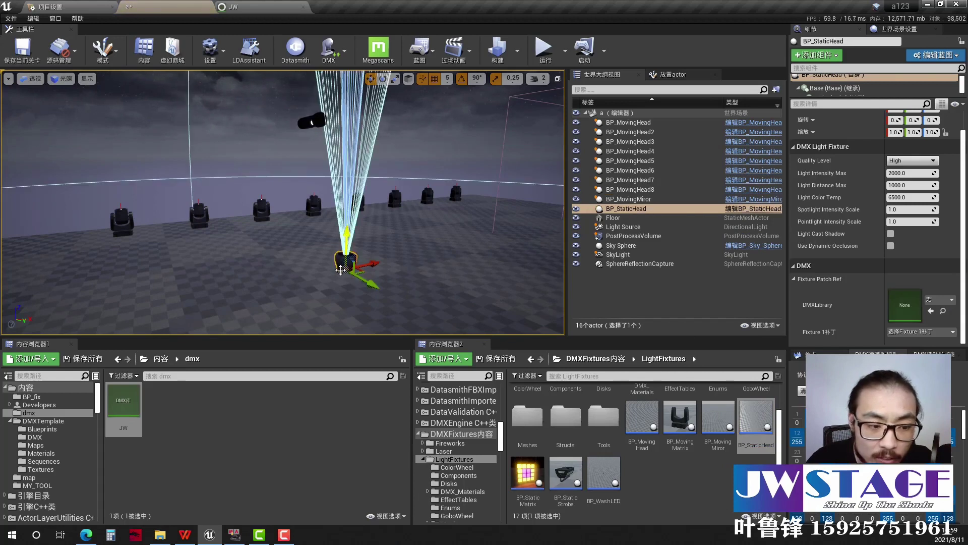
key(Delete)
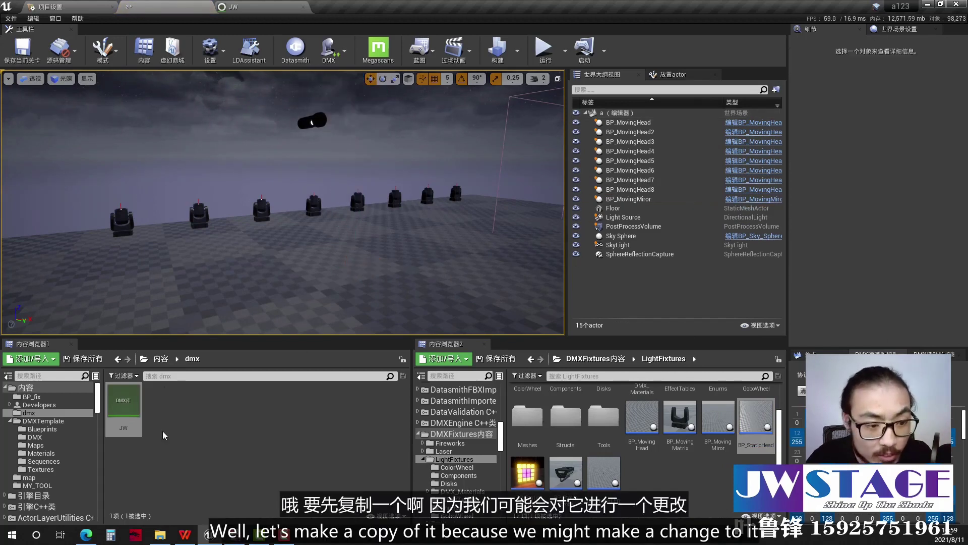
Copy BP_StaticHead into the BP_fix folder and place the copy on the floor in front of the moving heads
click(160, 359)
click(31, 396)
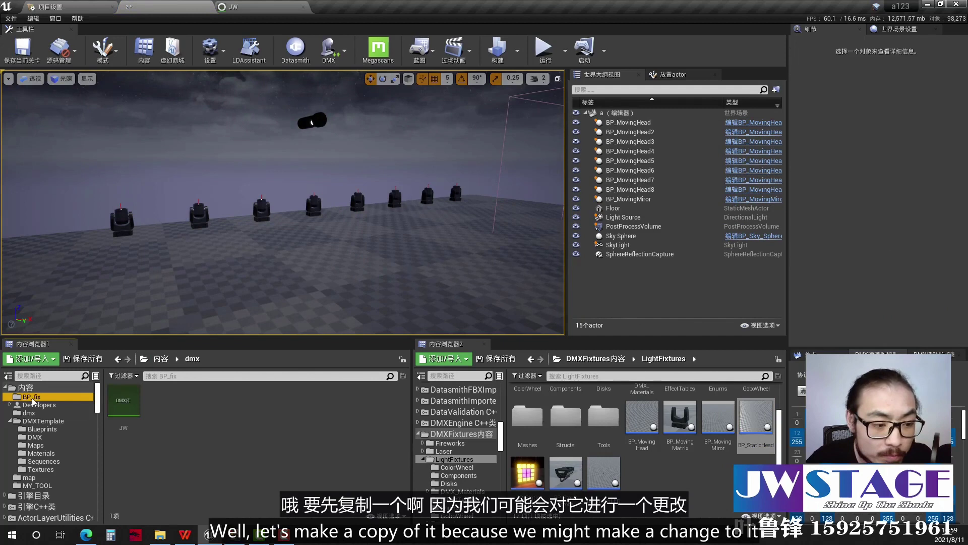
drag(756, 418, 369, 283)
click(243, 438)
right_drag(369, 283, 362, 305)
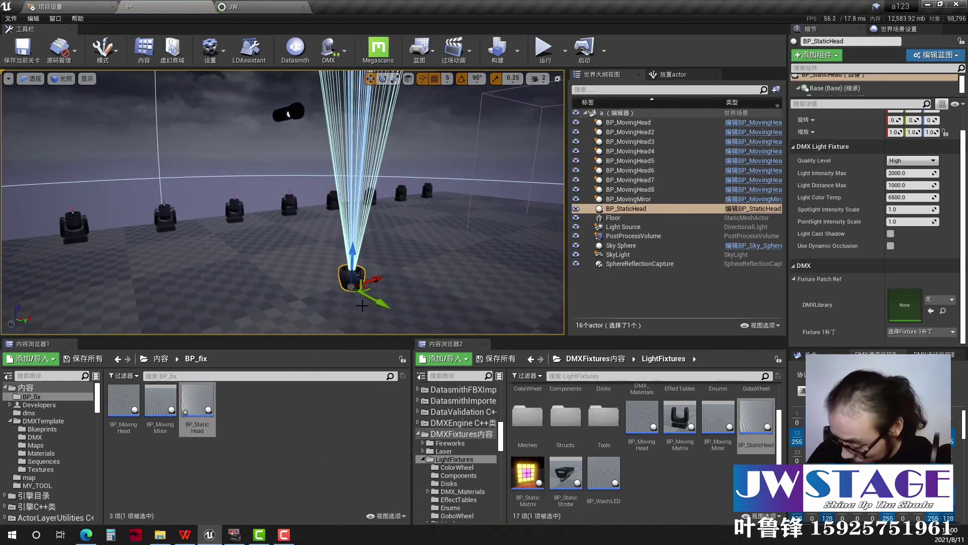
Open the BP_StaticHead blueprint and examine the channel settings of its Dimmer, Strobe, Zoom and Color components
click(741, 209)
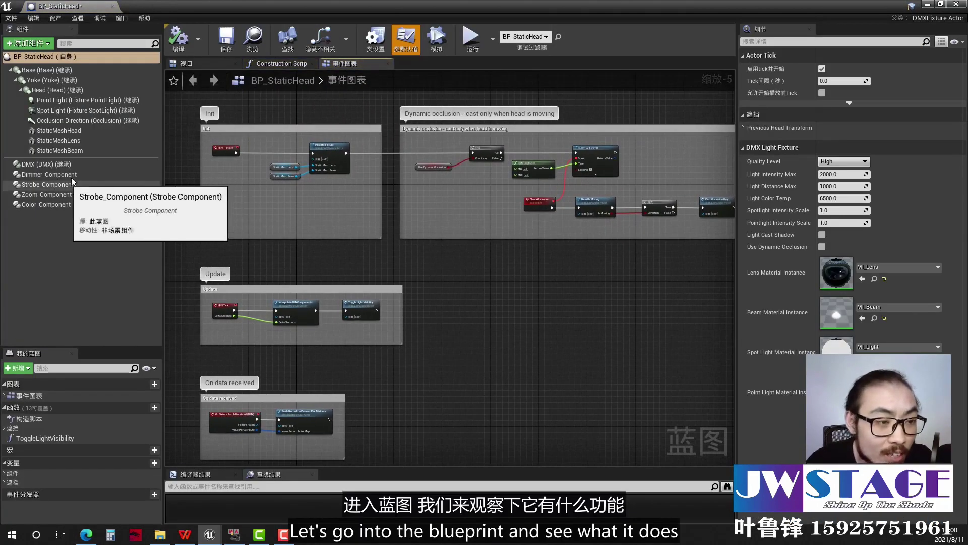
click(59, 174)
click(60, 186)
click(56, 197)
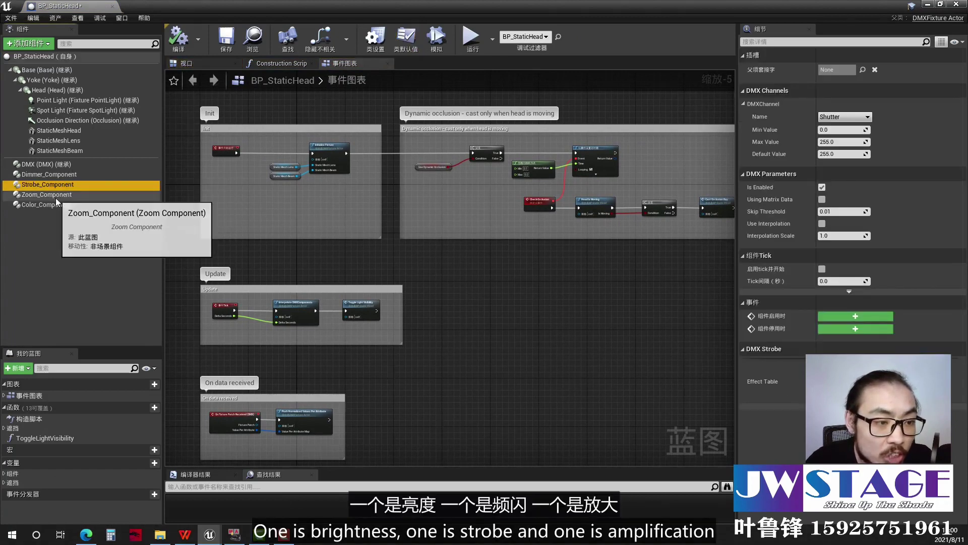
click(56, 207)
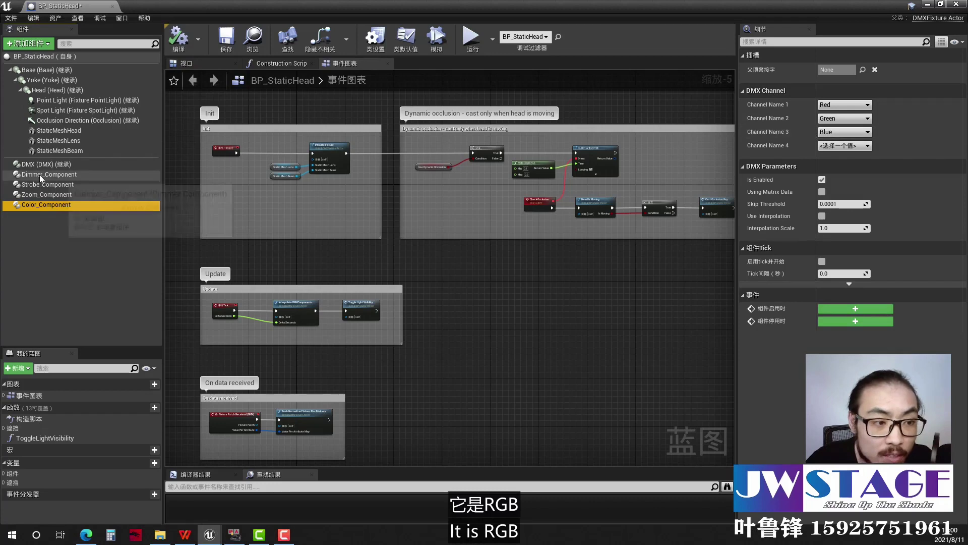
click(58, 201)
click(57, 195)
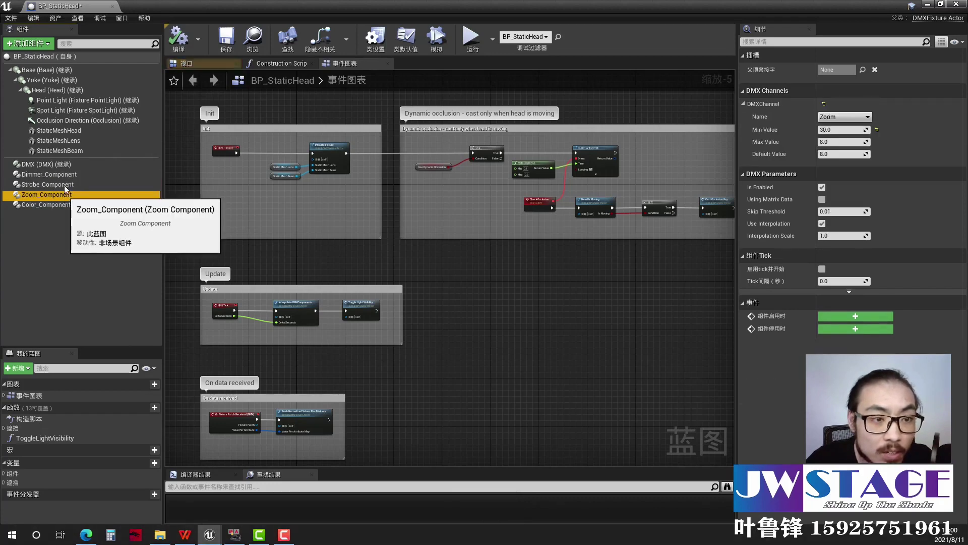
click(51, 175)
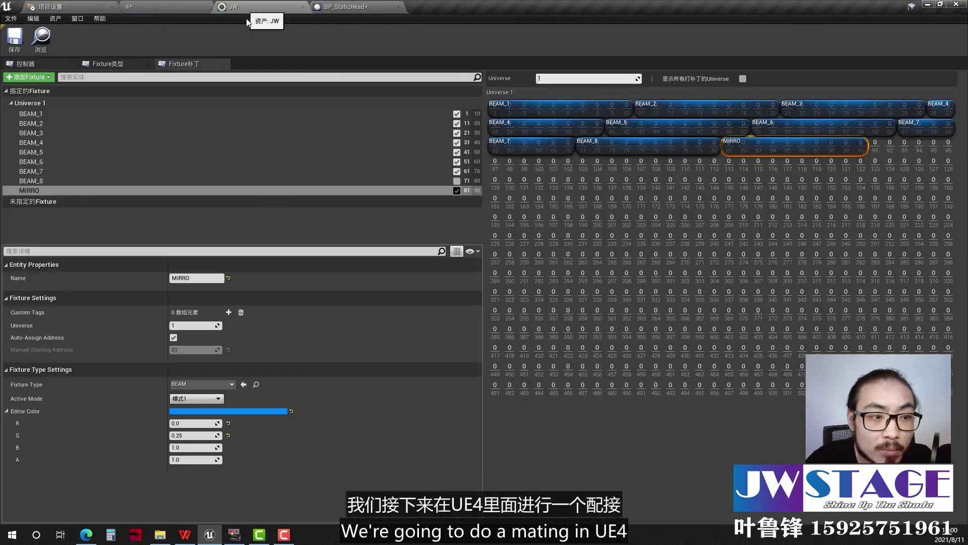
In the JW DMX library, create a fixture type named LED PAR and add a mode named 模式1
click(107, 63)
click(69, 116)
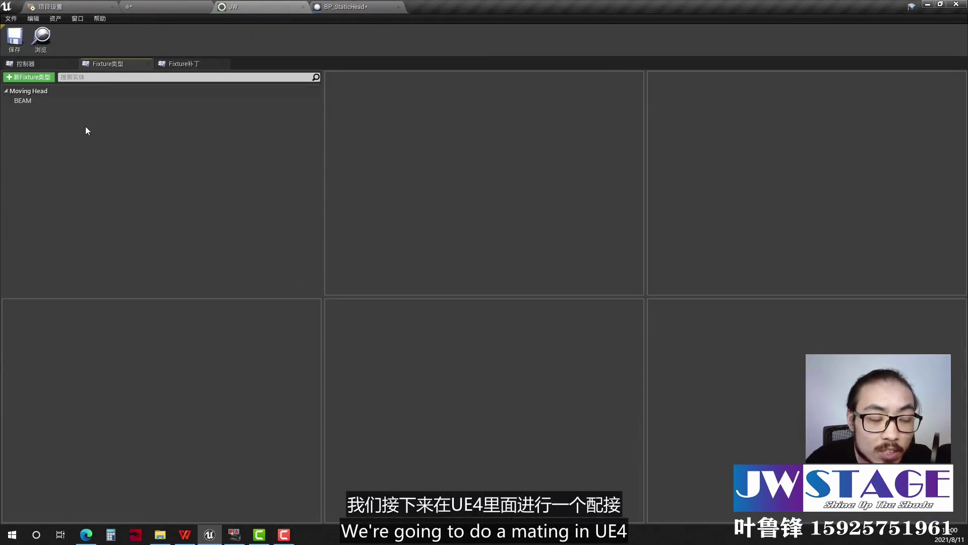
click(40, 77)
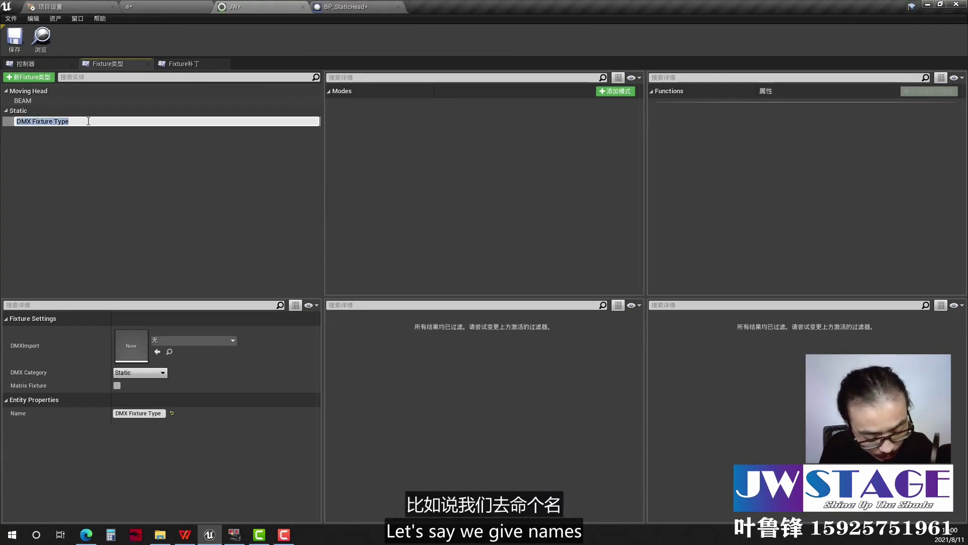
text(LER)
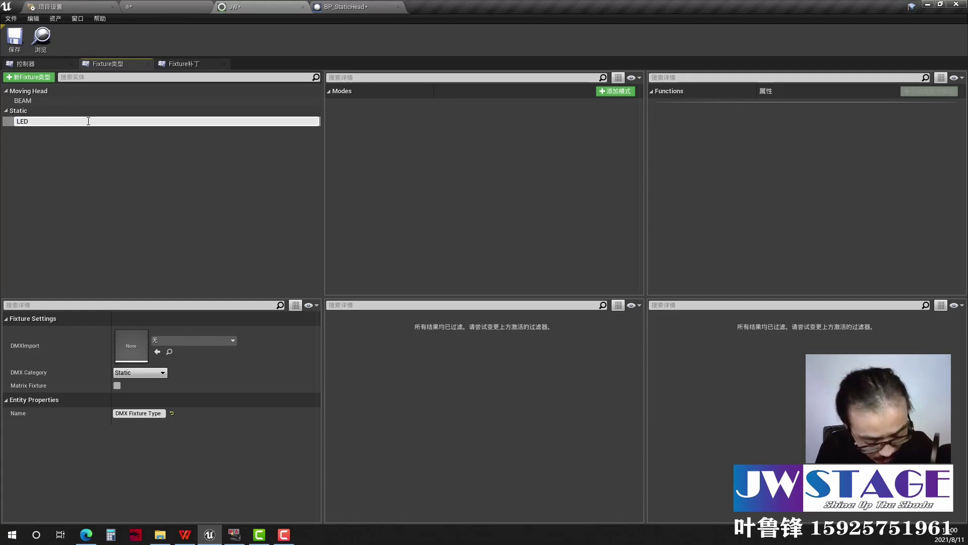
key(Return)
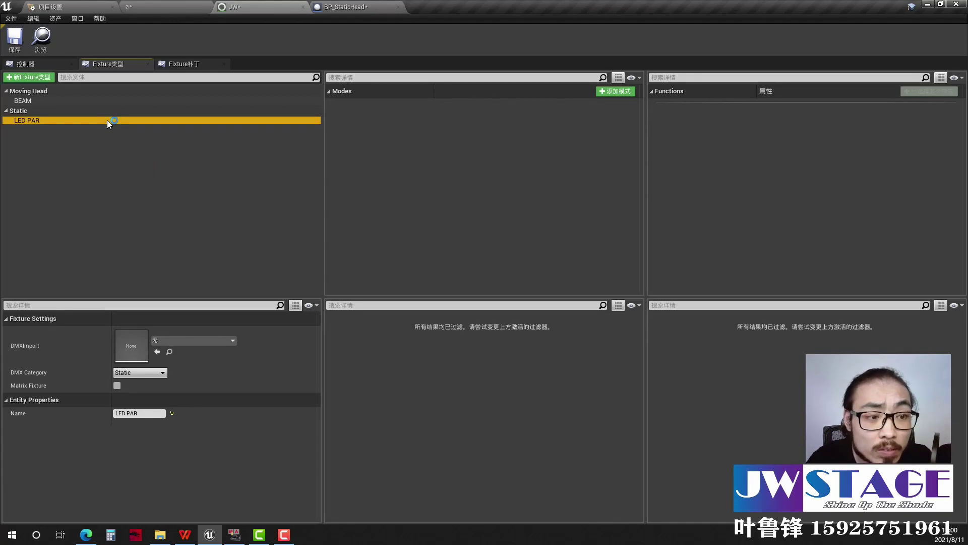
click(620, 93)
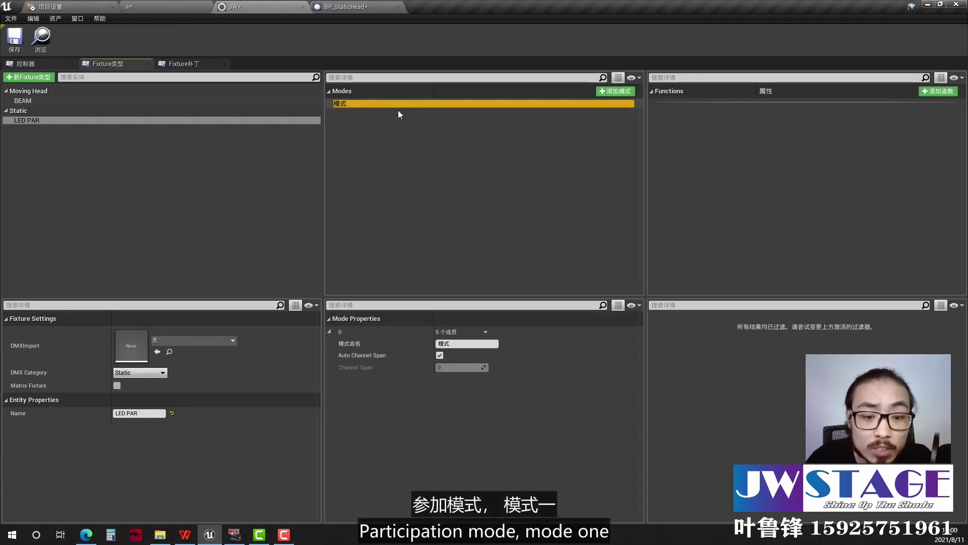
click(472, 344)
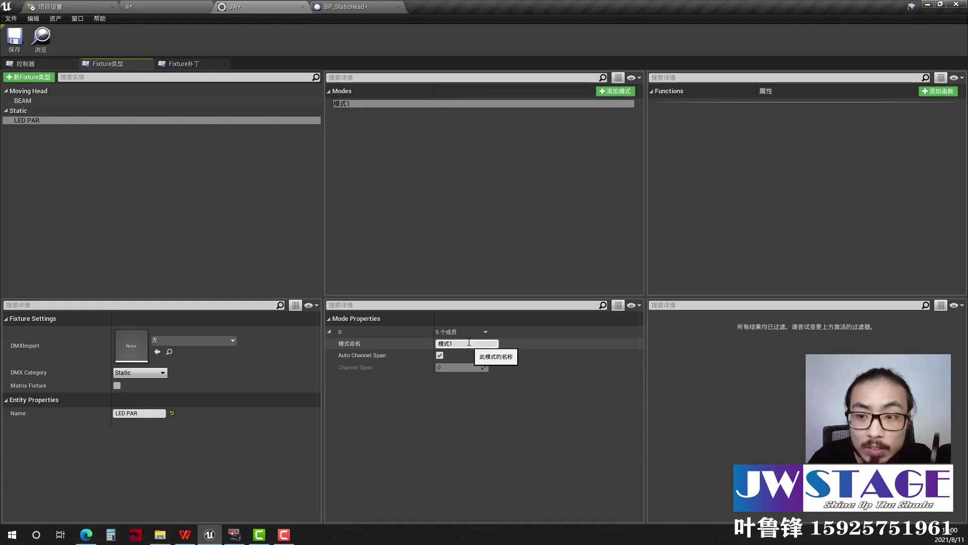
Recheck the Strobe, Zoom and Color components of the BP_StaticHead blueprint for the channels that LED PAR needs
click(376, 10)
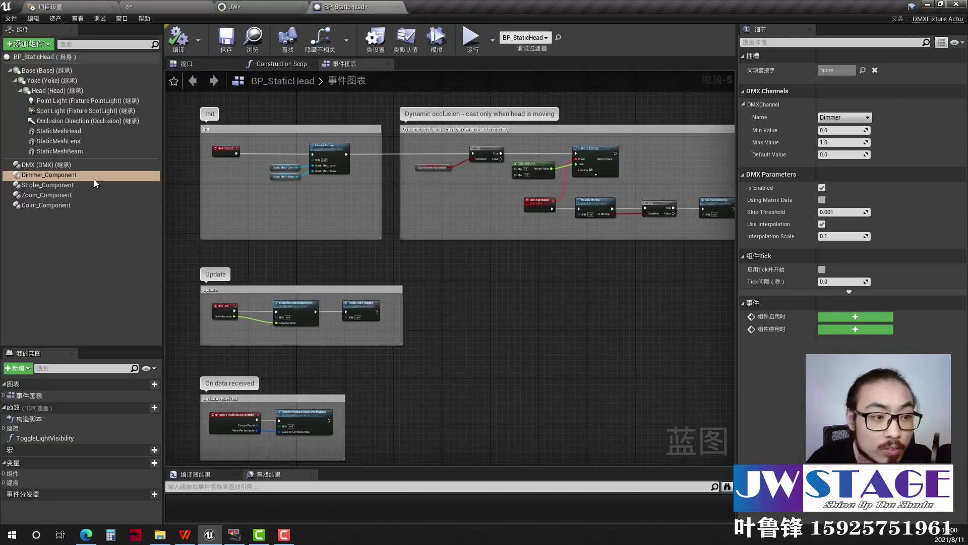
click(50, 184)
click(54, 195)
click(47, 205)
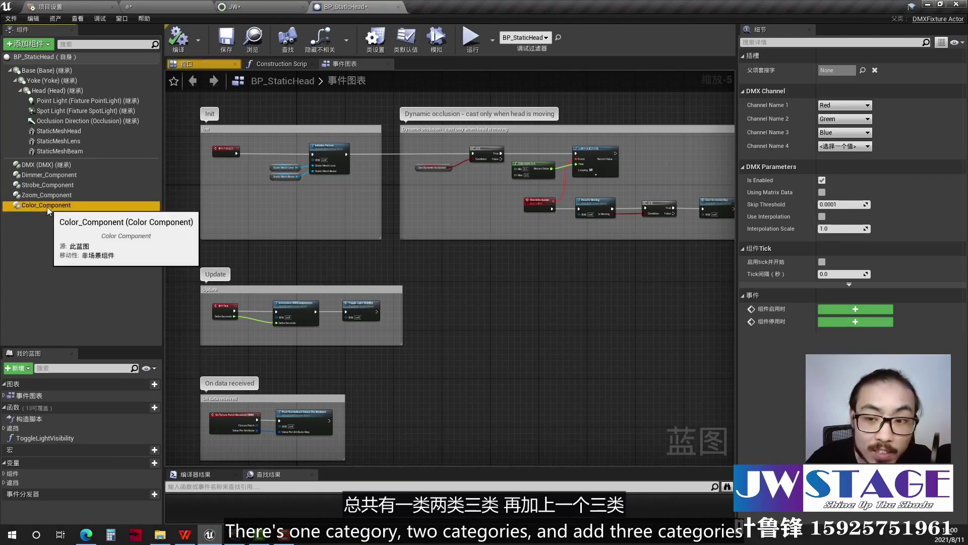
In the JW DMX library, add six functions to mode 模式1 of the LED PAR fixture type
click(235, 7)
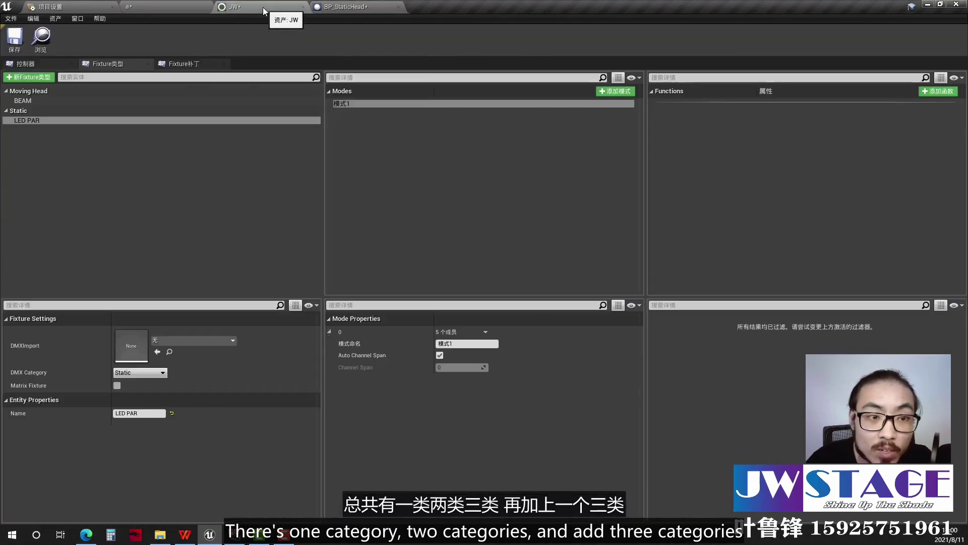
click(939, 92)
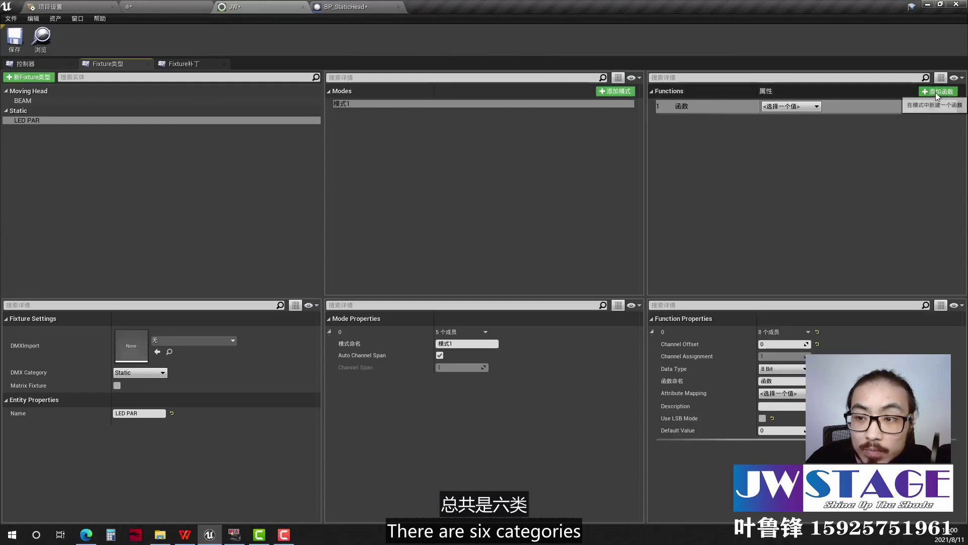
click(936, 92)
click(936, 92)
click(936, 92)
click(936, 92)
click(936, 93)
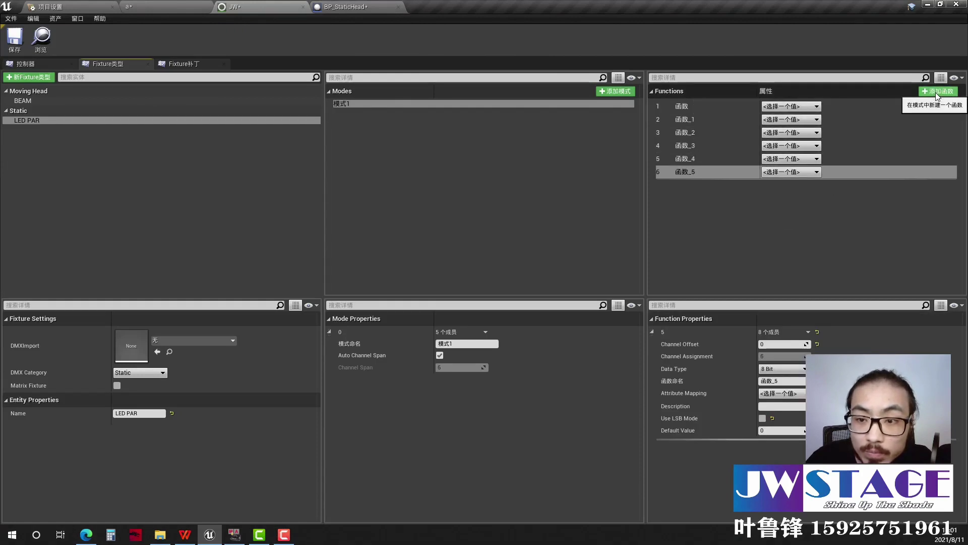
Assign the Dimmer attribute to the first LED PAR function and Shutter to the second
click(792, 106)
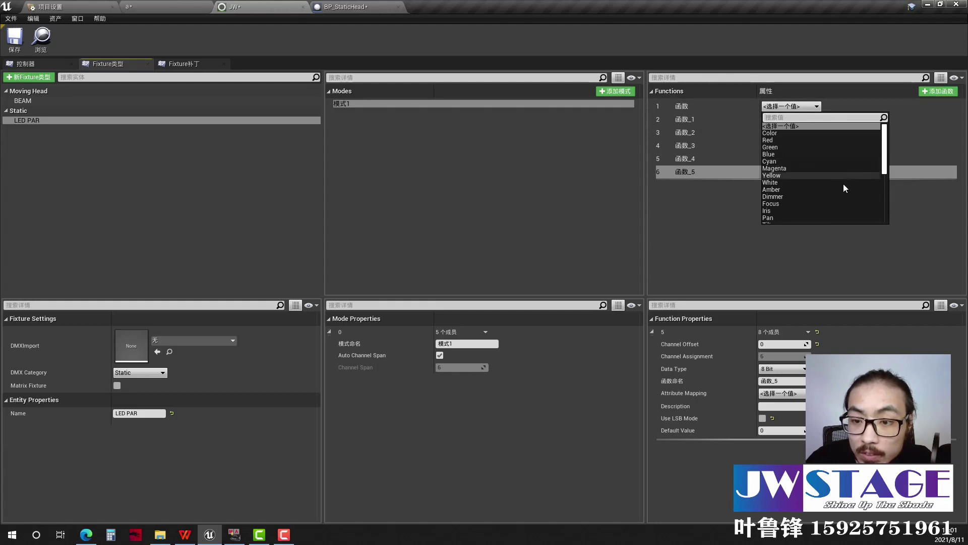
click(795, 196)
click(806, 119)
click(806, 120)
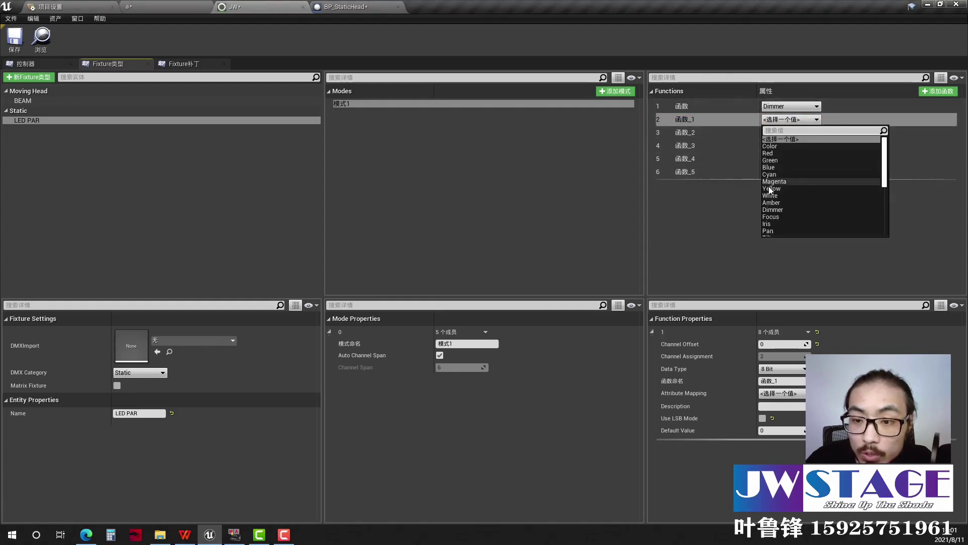
scroll(792, 201, down, 3)
scroll(792, 208, down, 5)
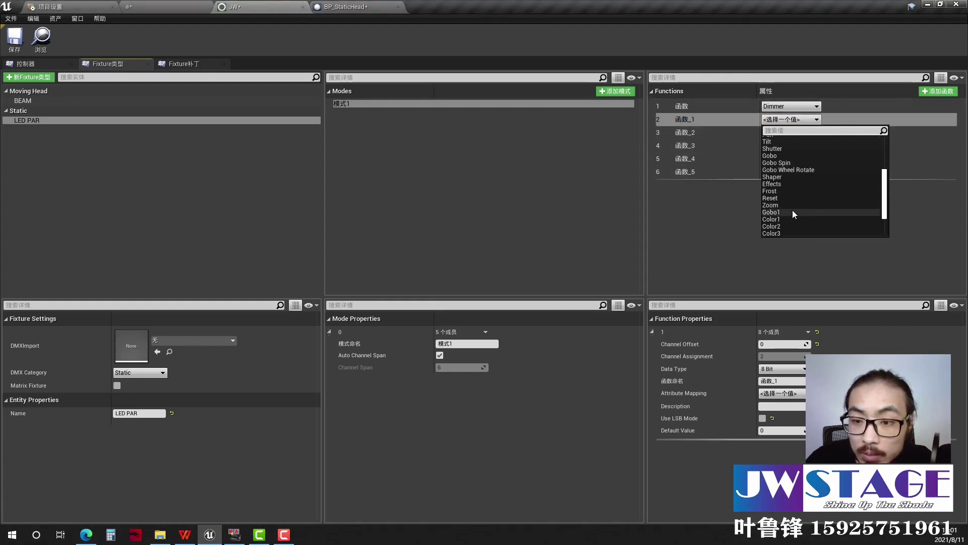
scroll(789, 220, up, 4)
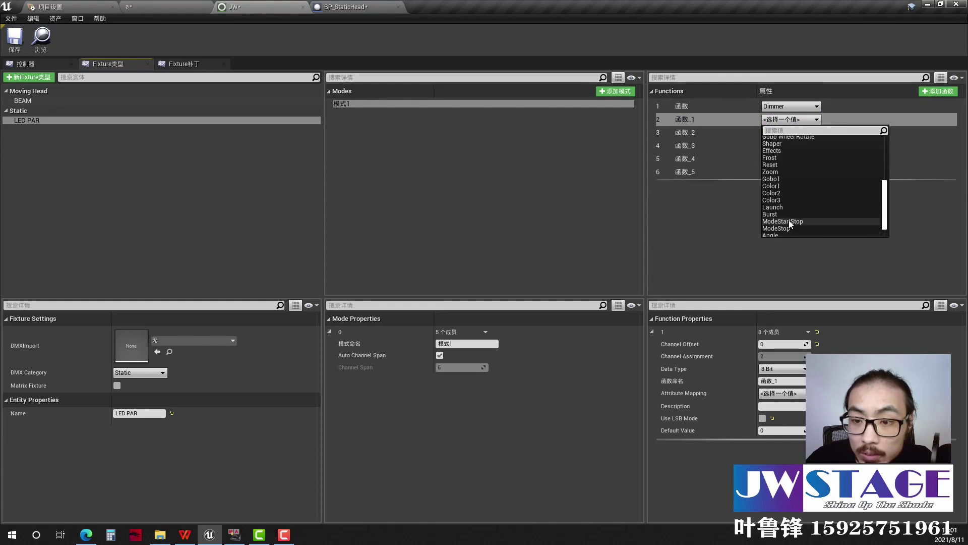
click(783, 165)
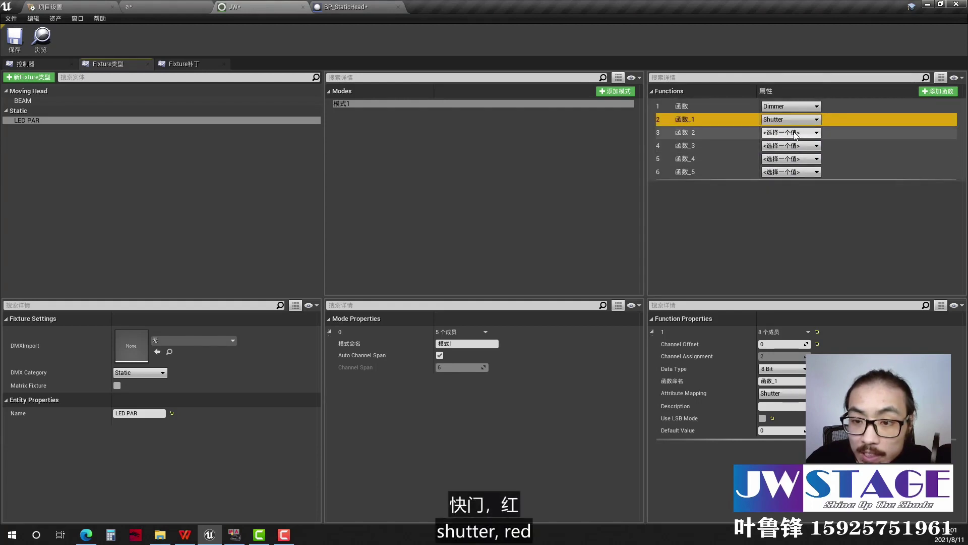
Assign the attributes Red, Green, Blue and Zoom to LED PAR functions 3 through 6, in that order
click(791, 133)
scroll(797, 192, up, 1)
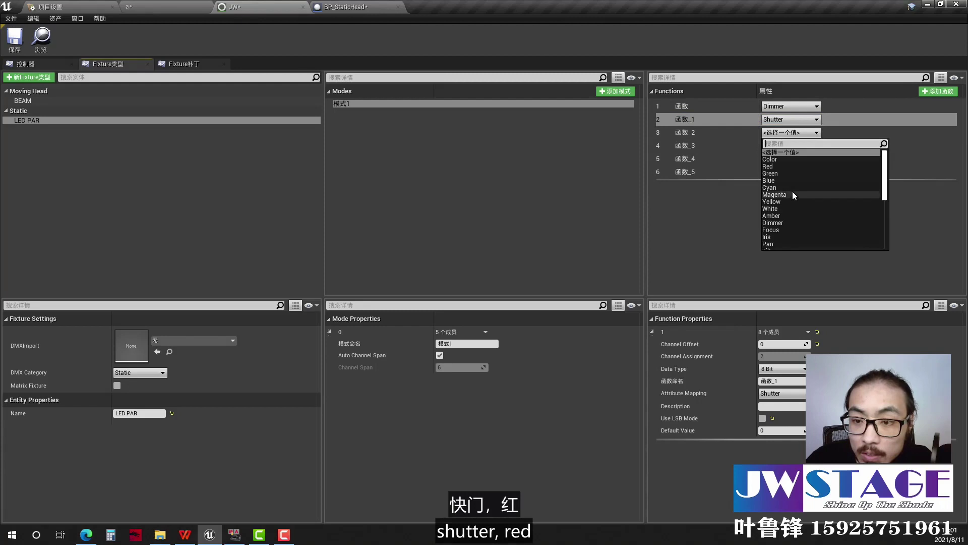
click(776, 167)
click(794, 145)
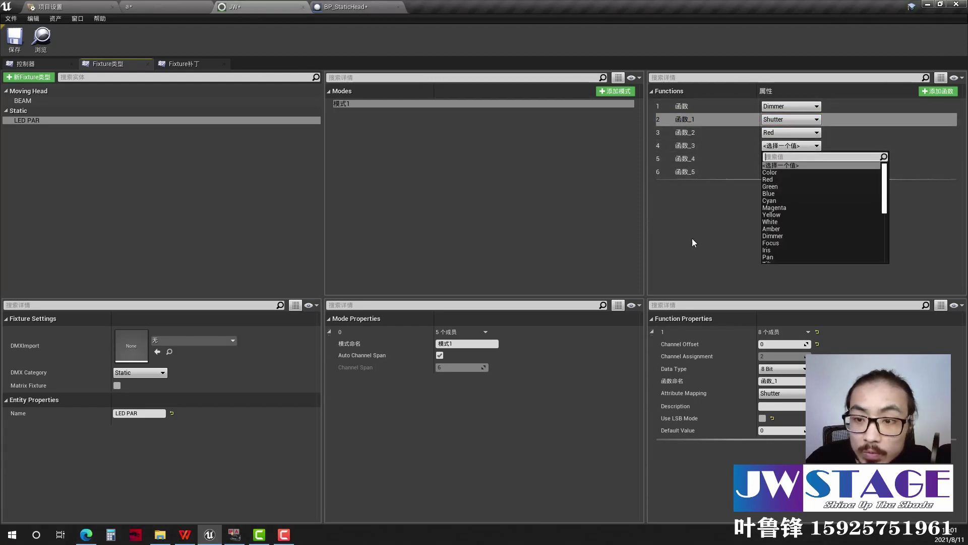
click(777, 186)
click(783, 159)
click(771, 208)
click(781, 172)
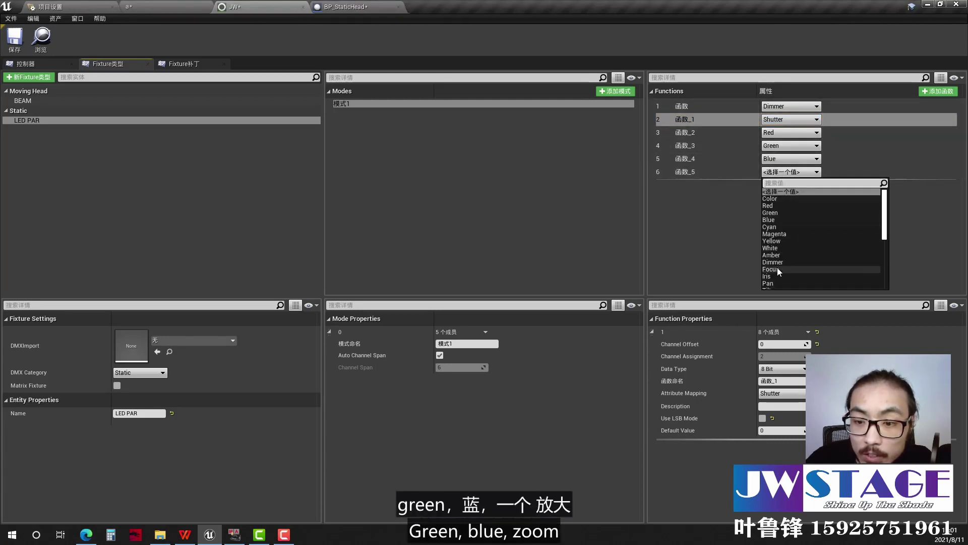
scroll(789, 252, down, 5)
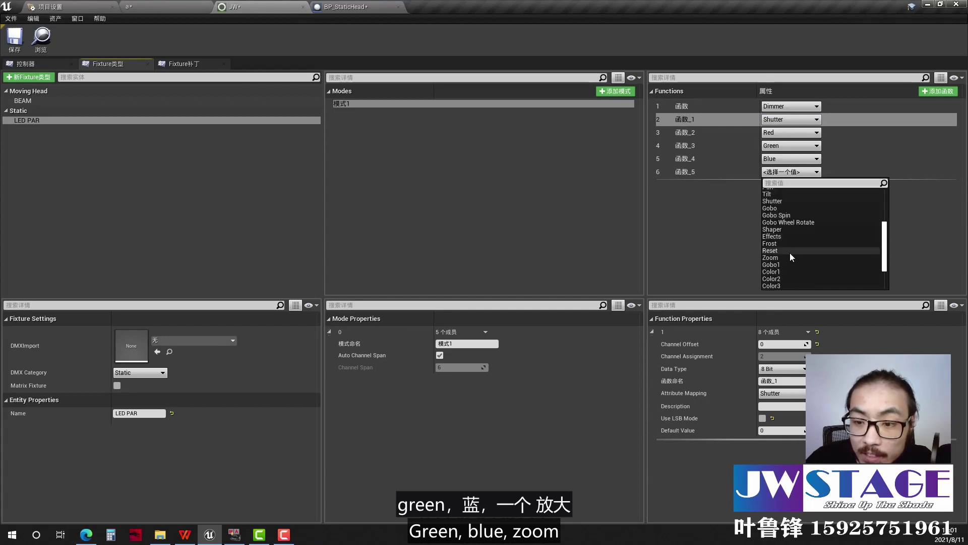
click(771, 258)
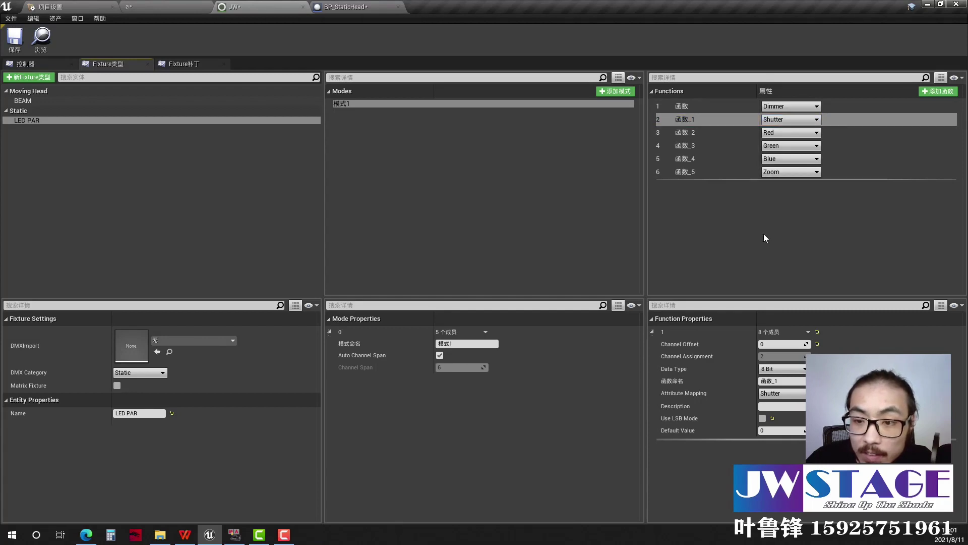
Rename the Dimmer function as DIM and the Shutter function as Shutter
click(688, 105)
click(689, 105)
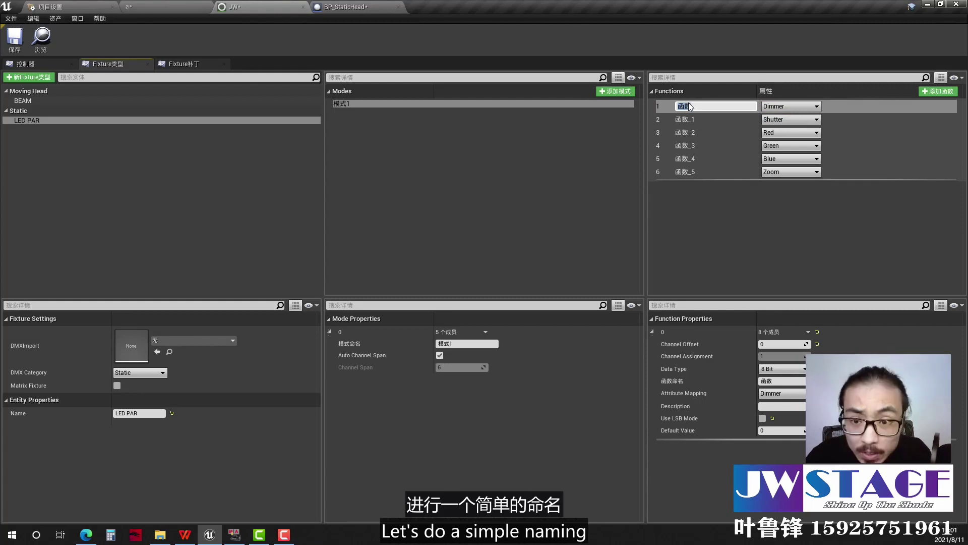
text(d)
key(BackSpace)
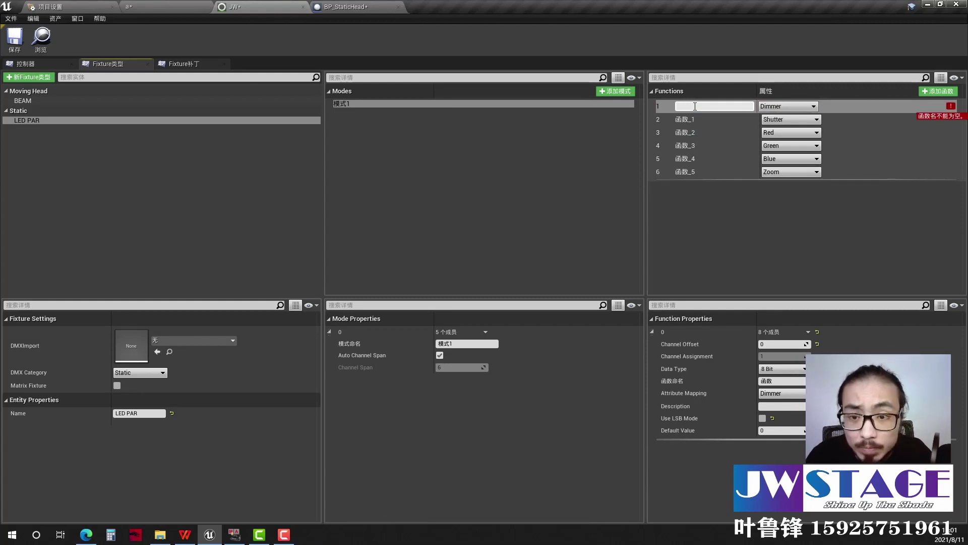
text(DIM)
key(Return)
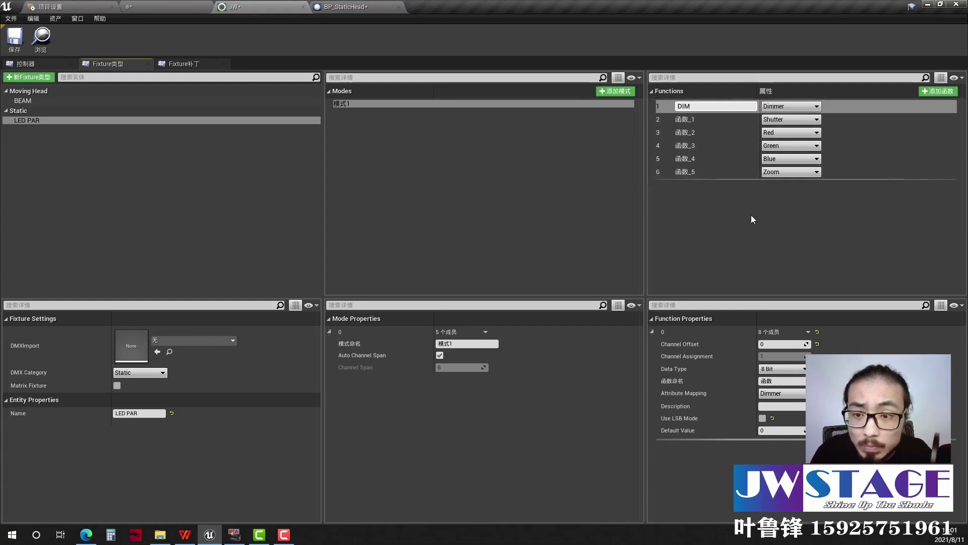
click(696, 118)
click(695, 119)
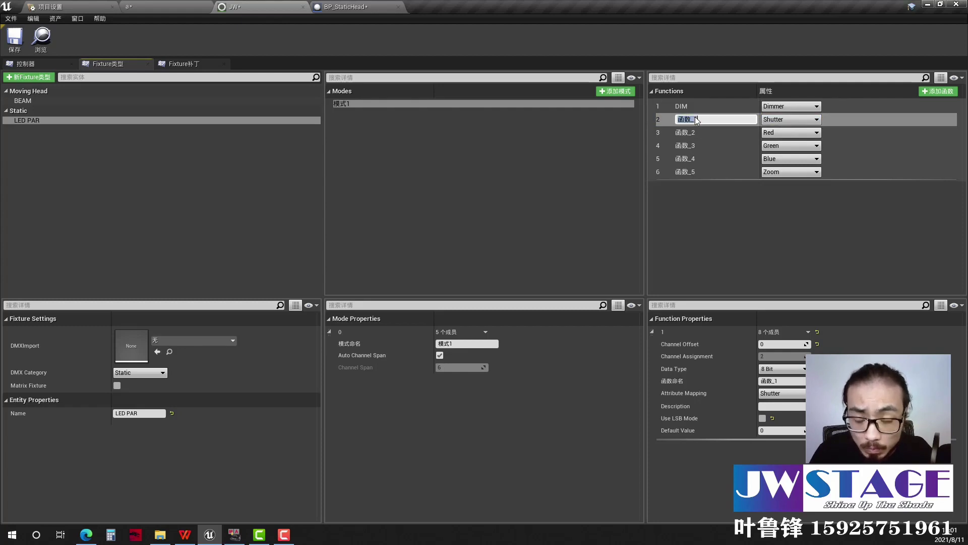
text(S)
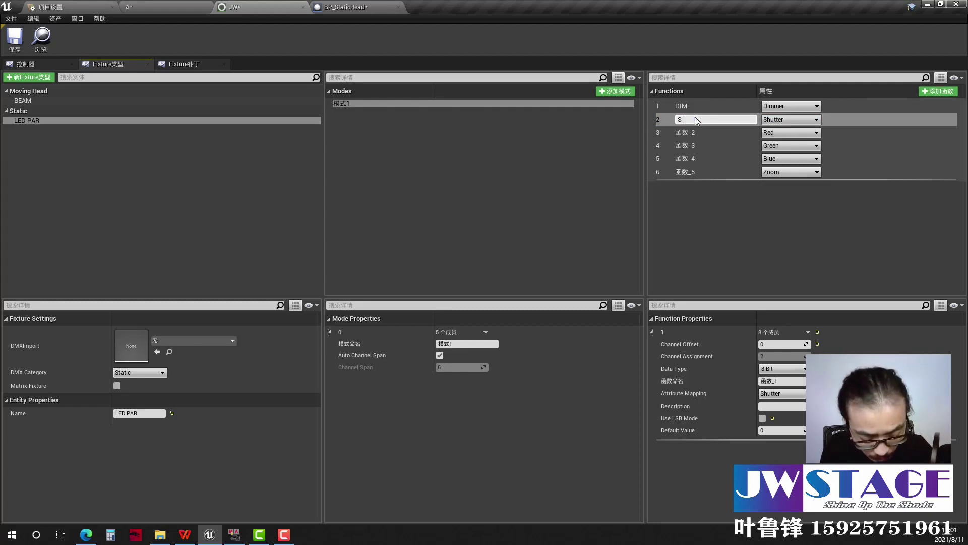
text(hutter)
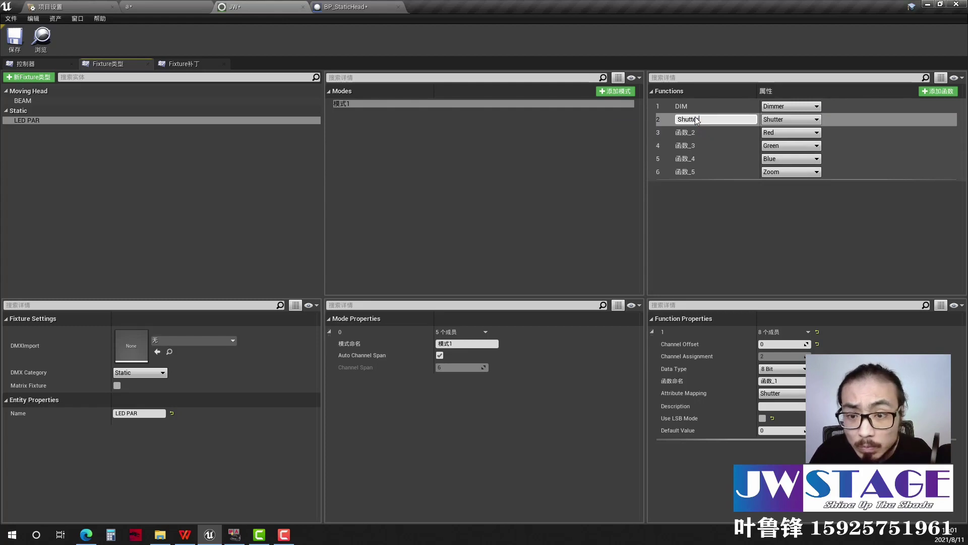
Rename the Red, Green and Blue functions as R, G and B, and open the Zoom function's name for editing
click(694, 135)
click(694, 134)
text(R)
click(695, 146)
click(694, 146)
text(G)
click(695, 164)
click(695, 164)
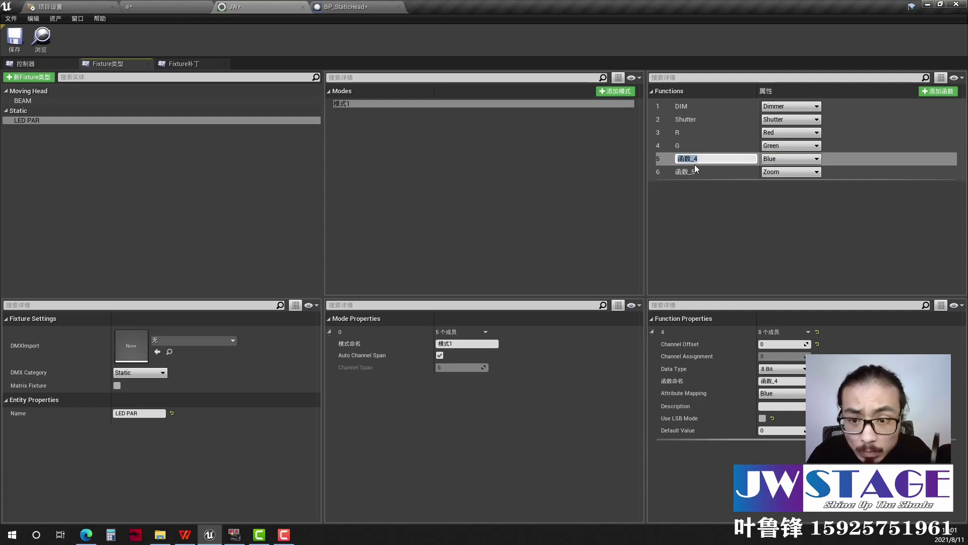
text(B)
click(696, 174)
click(696, 173)
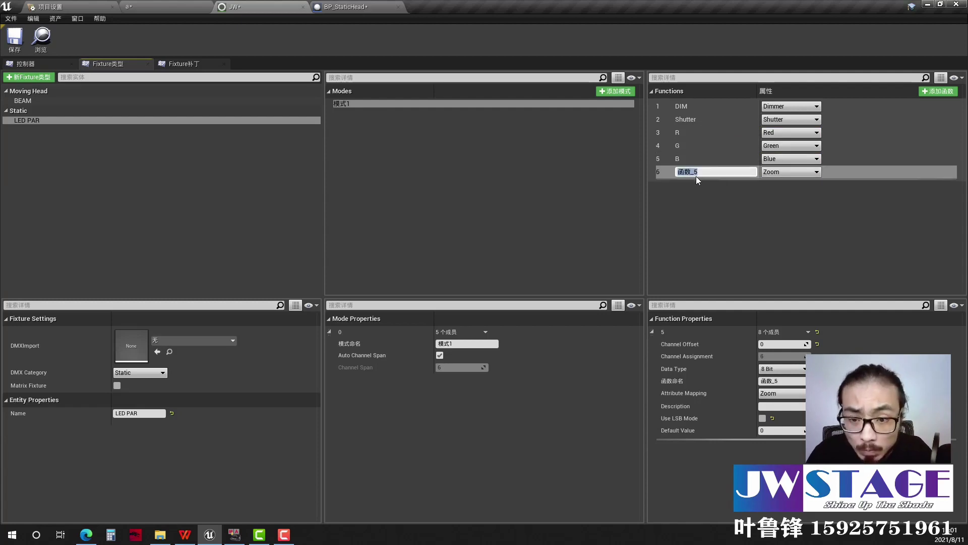